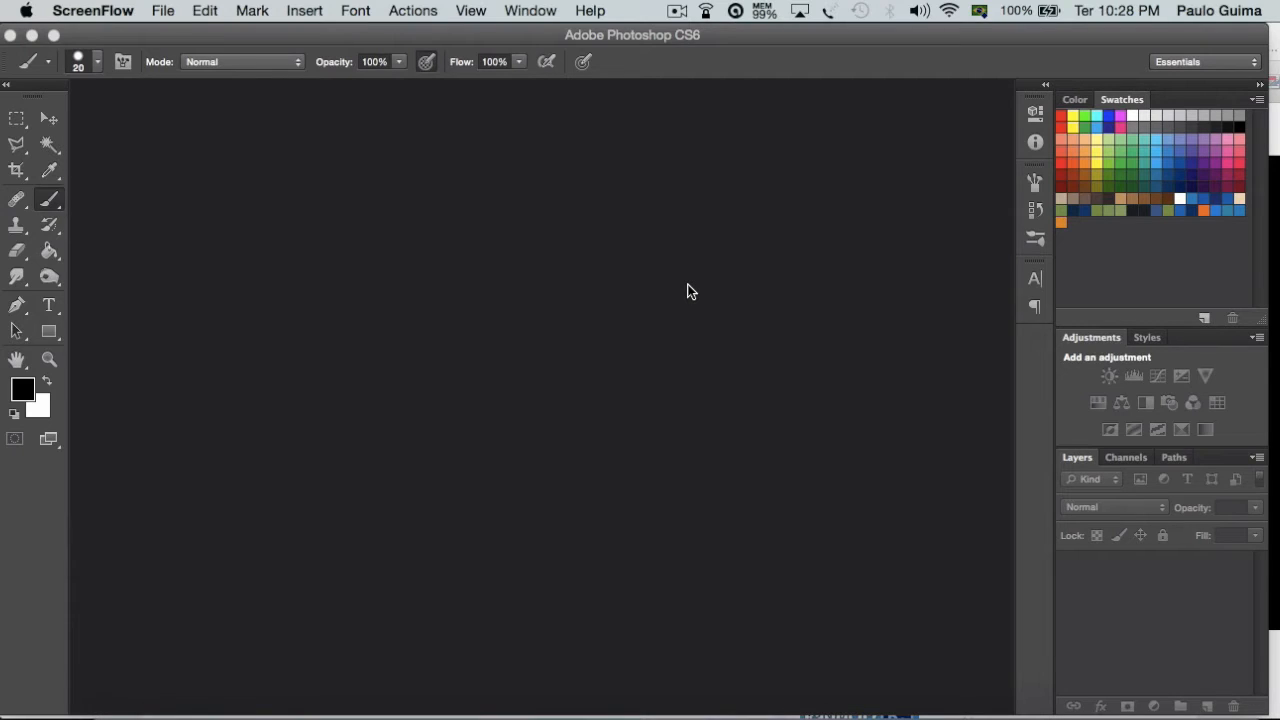
# Step: Start a new document and name it "Desenho 1"
pyautogui.click(602, 254)
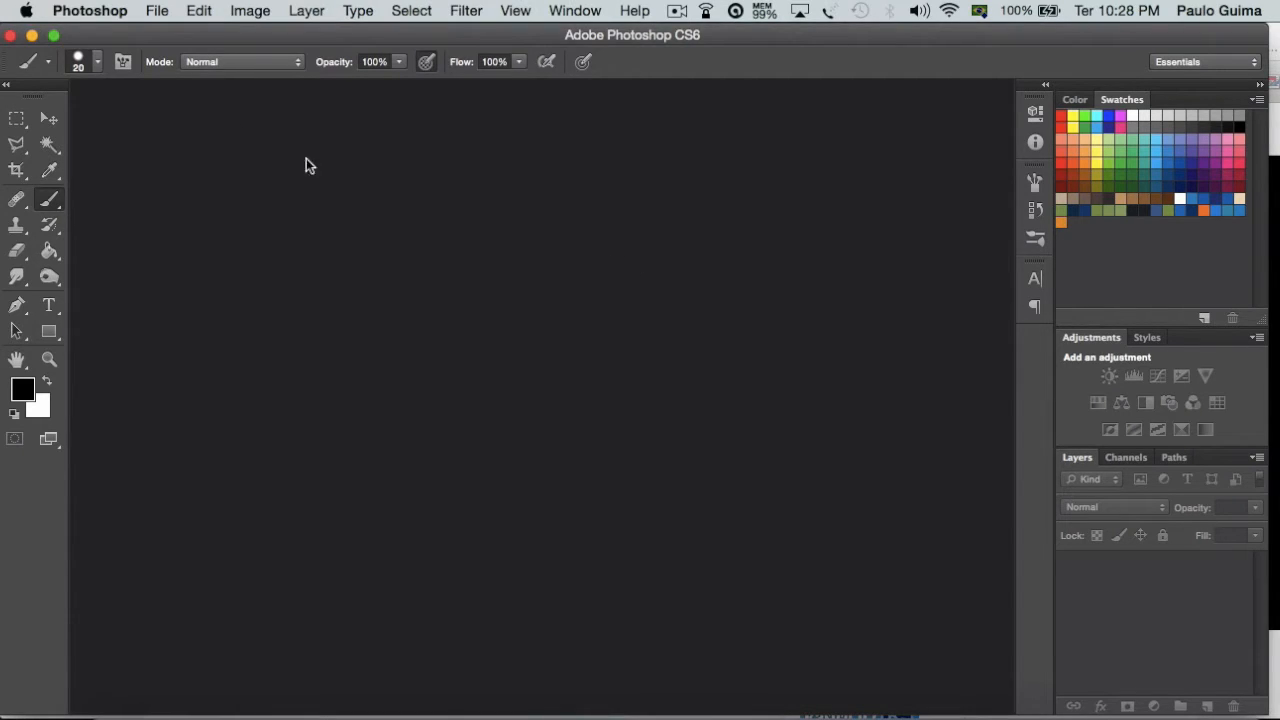
pyautogui.click(159, 14)
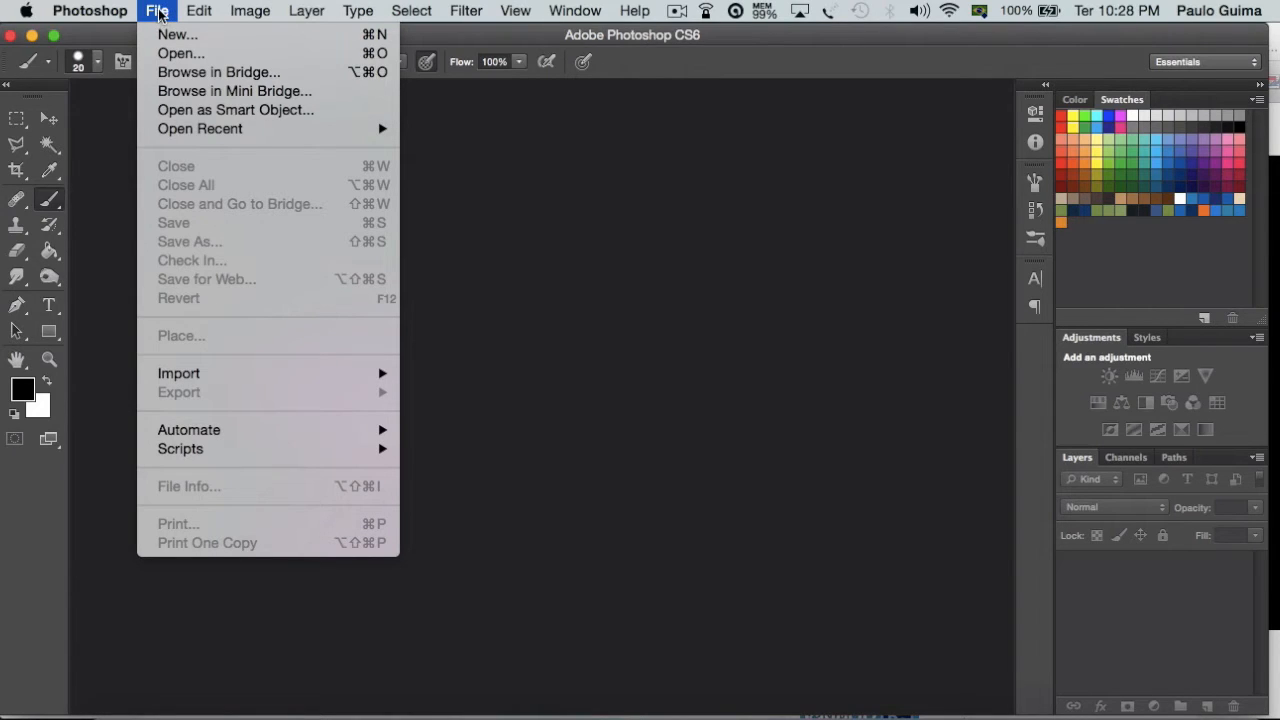
pyautogui.click(212, 40)
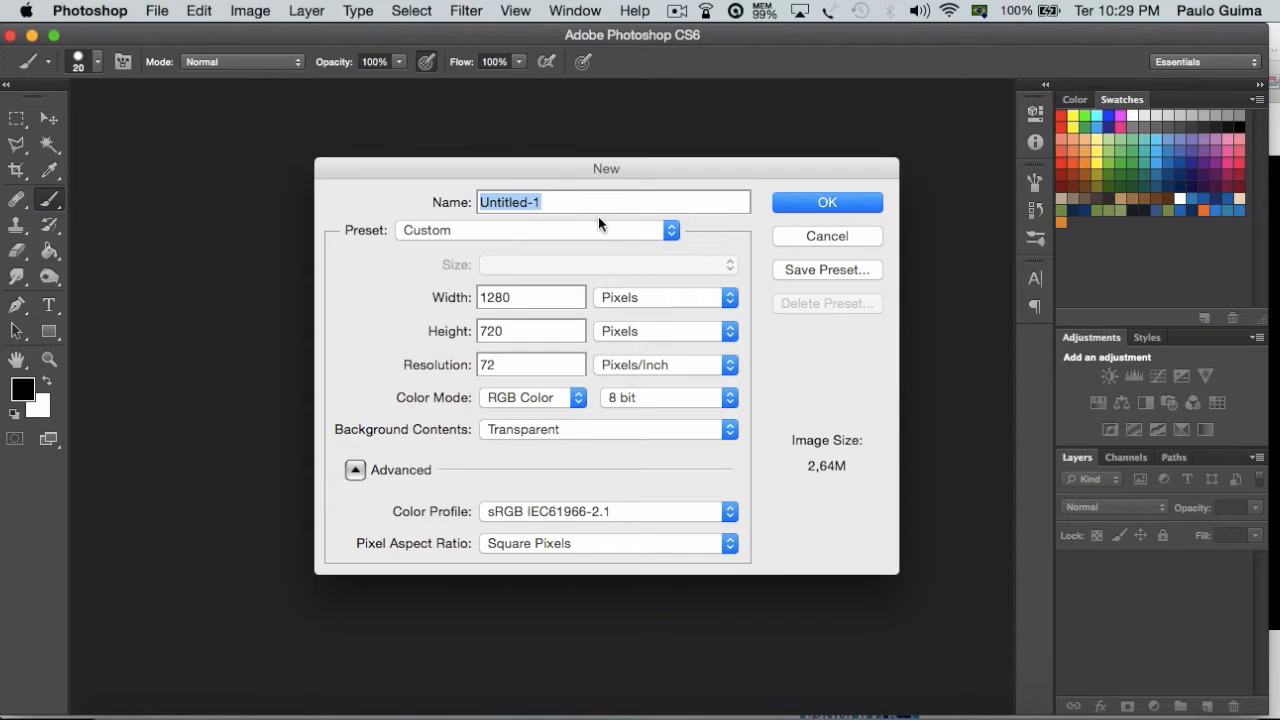
pyautogui.click(563, 203)
pyautogui.moveTo(563, 203); pyautogui.dragTo(475, 200)
pyautogui.write('Des')
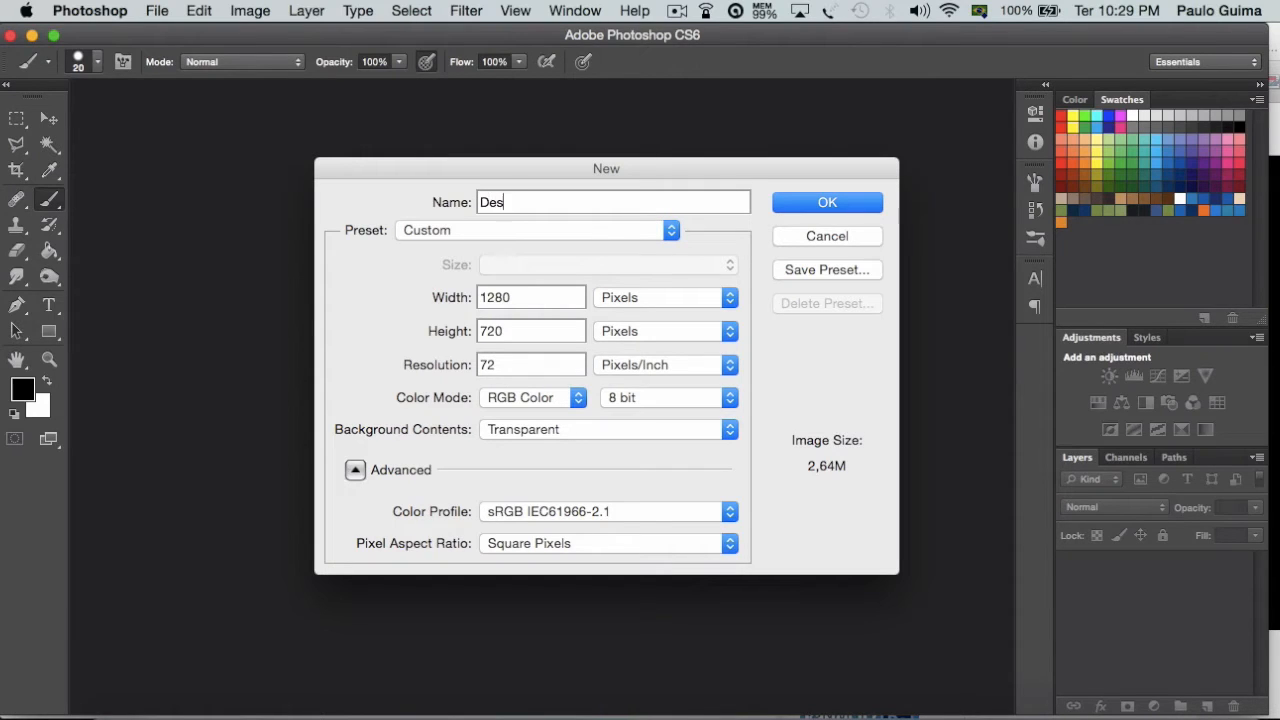
pyautogui.write('enho 1')
# Step: Keep the Custom preset and set the document size to 1280 by 720 pixels
pyautogui.click(467, 232)
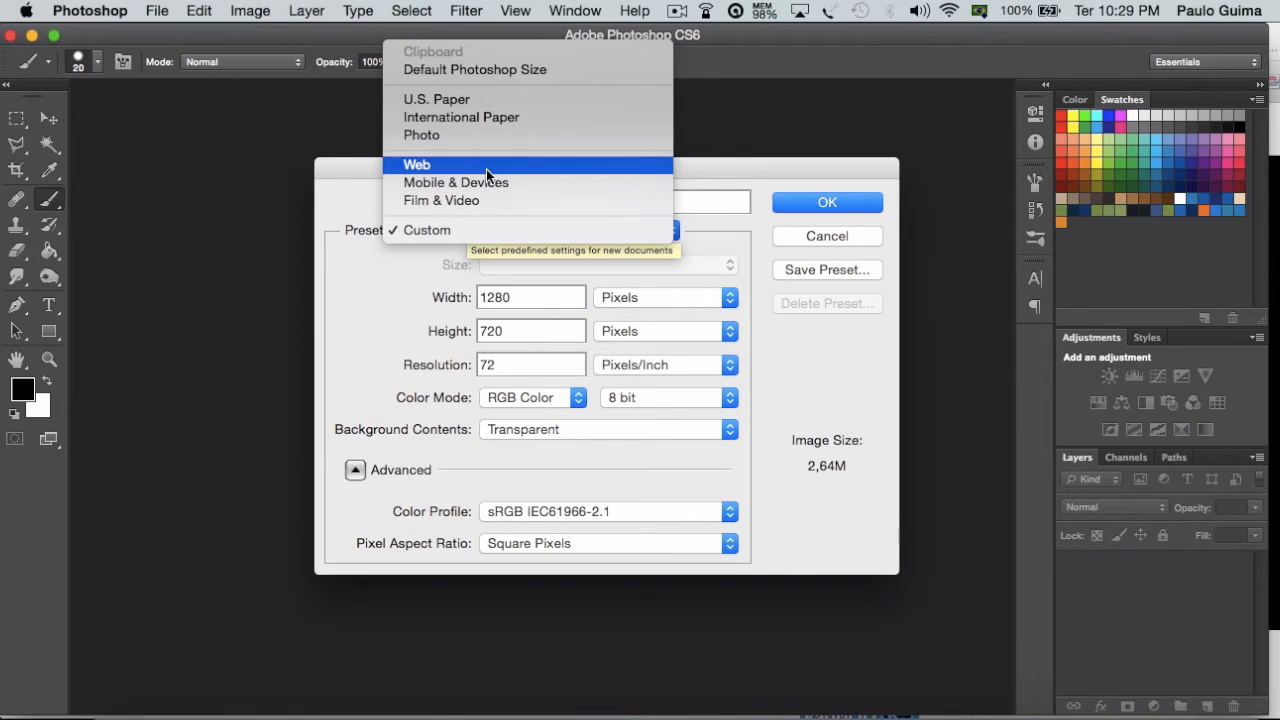
pyautogui.click(432, 274)
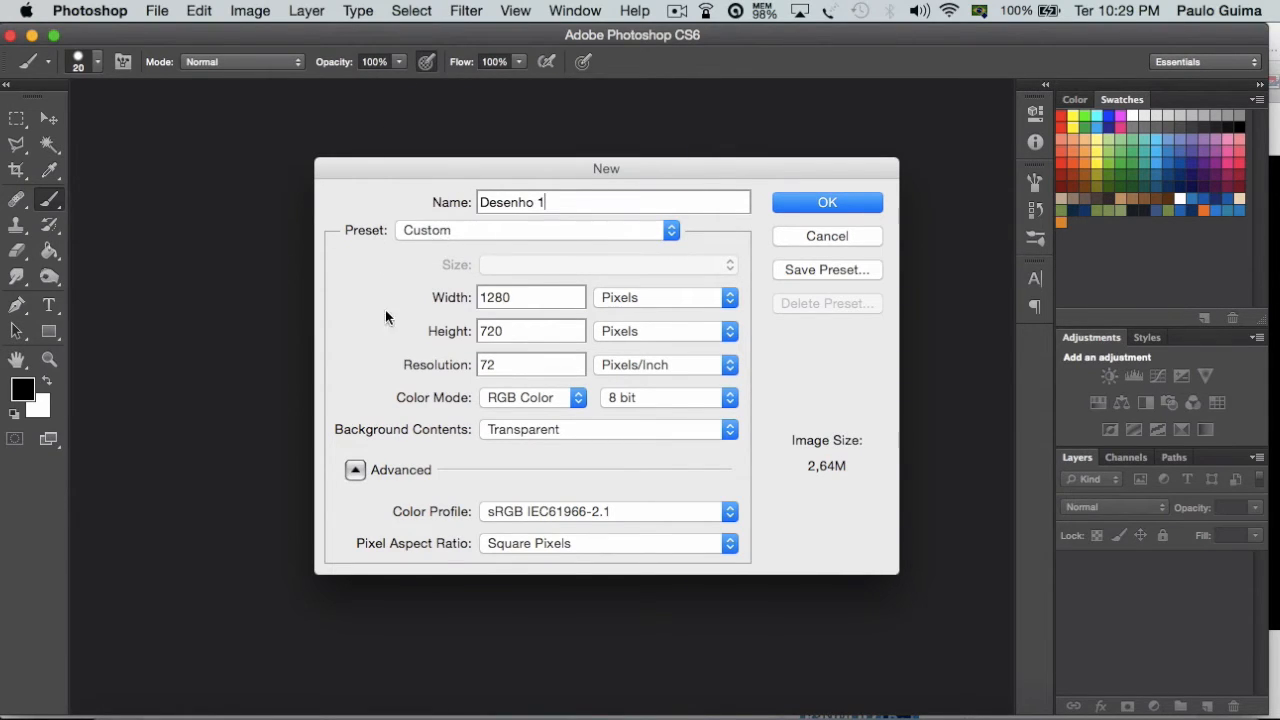
pyautogui.click(516, 297)
pyautogui.click(646, 297)
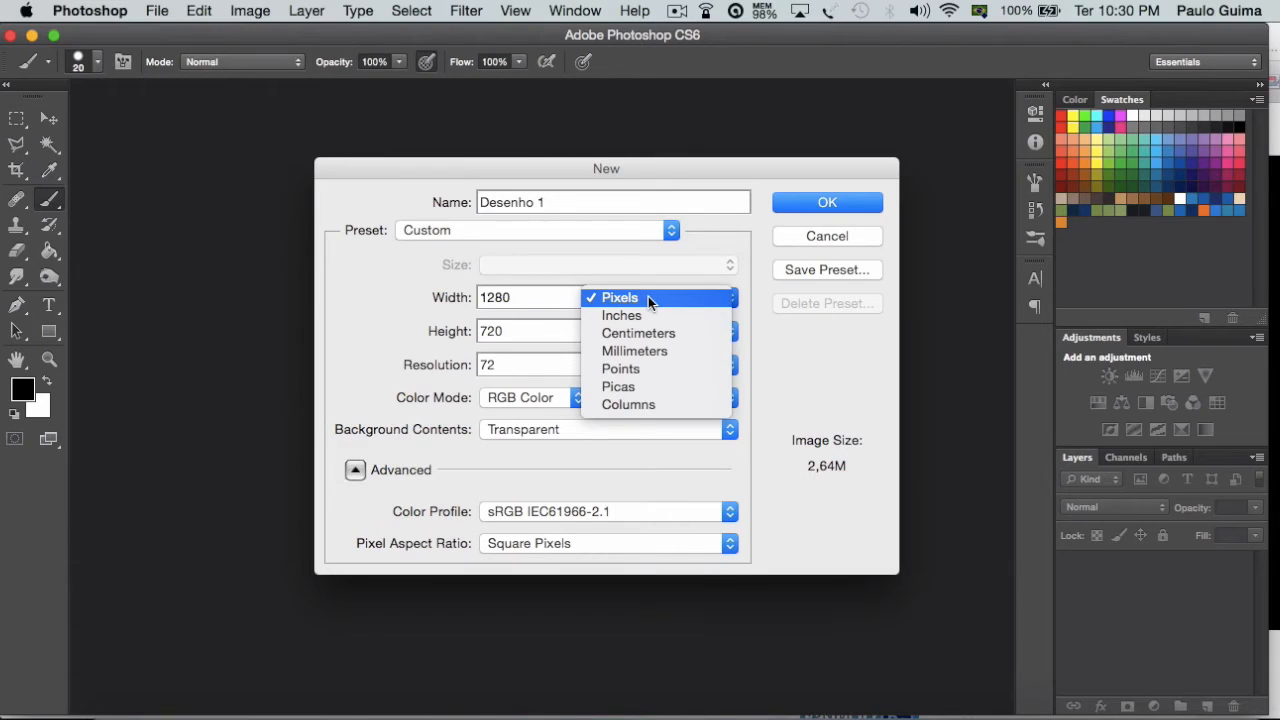
pyautogui.click(648, 298)
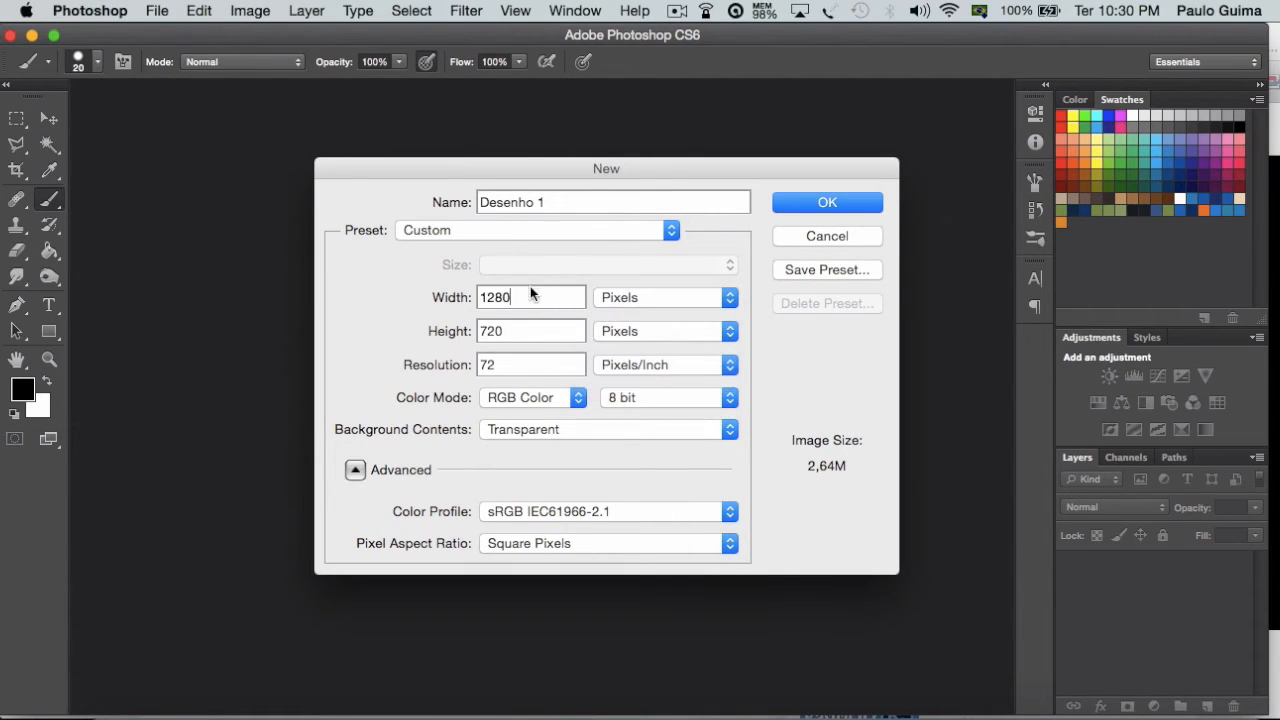
pyautogui.moveTo(511, 297); pyautogui.dragTo(479, 297)
pyautogui.write('1')
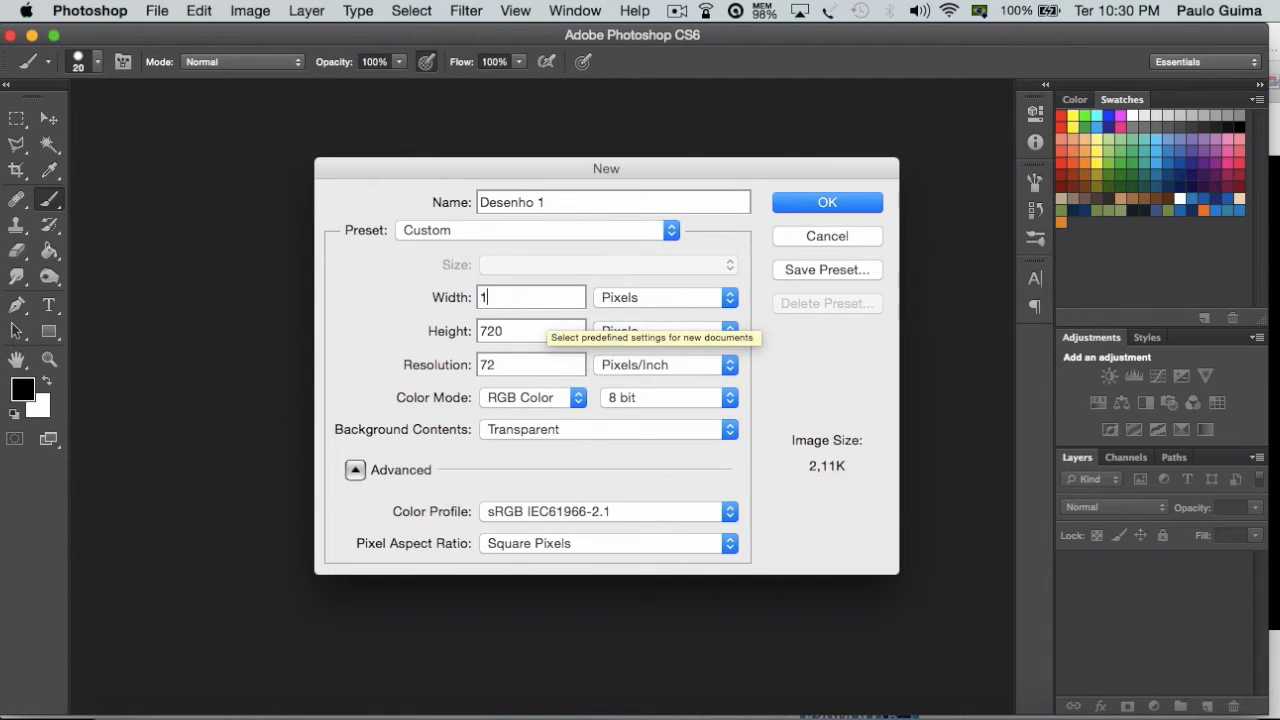
pyautogui.write('280')
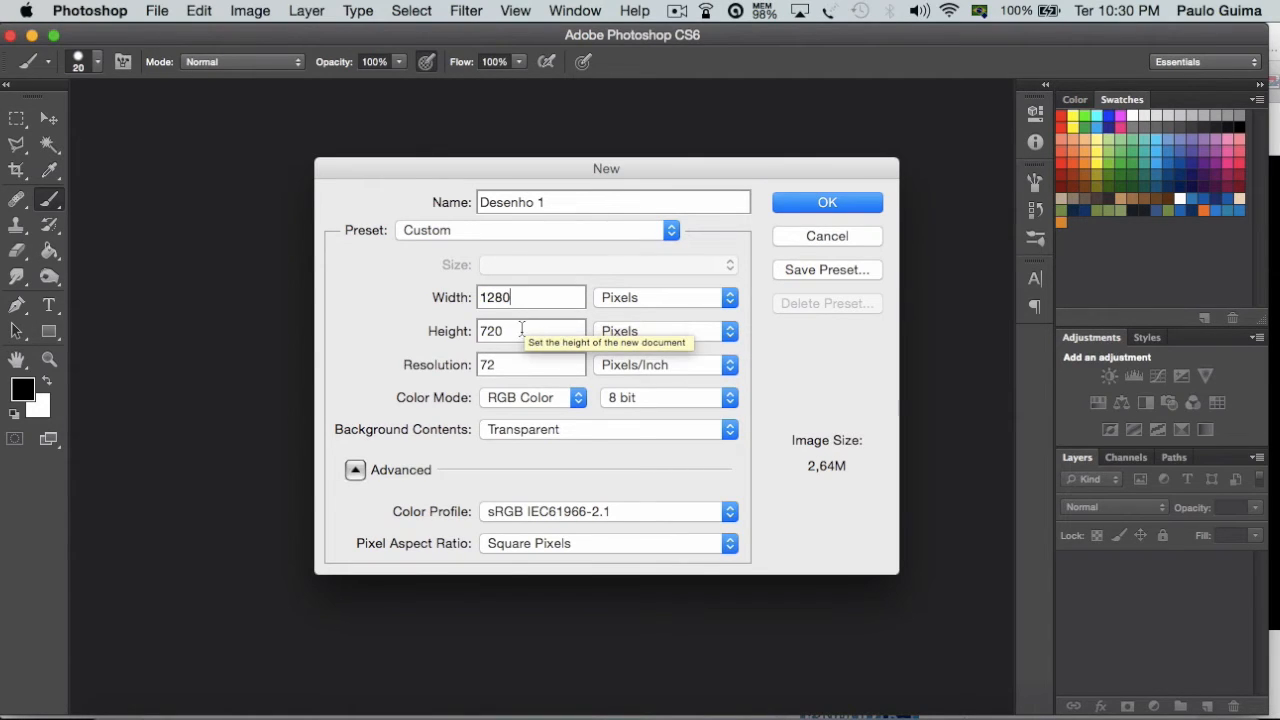
pyautogui.moveTo(518, 333); pyautogui.dragTo(459, 332)
pyautogui.write('720')
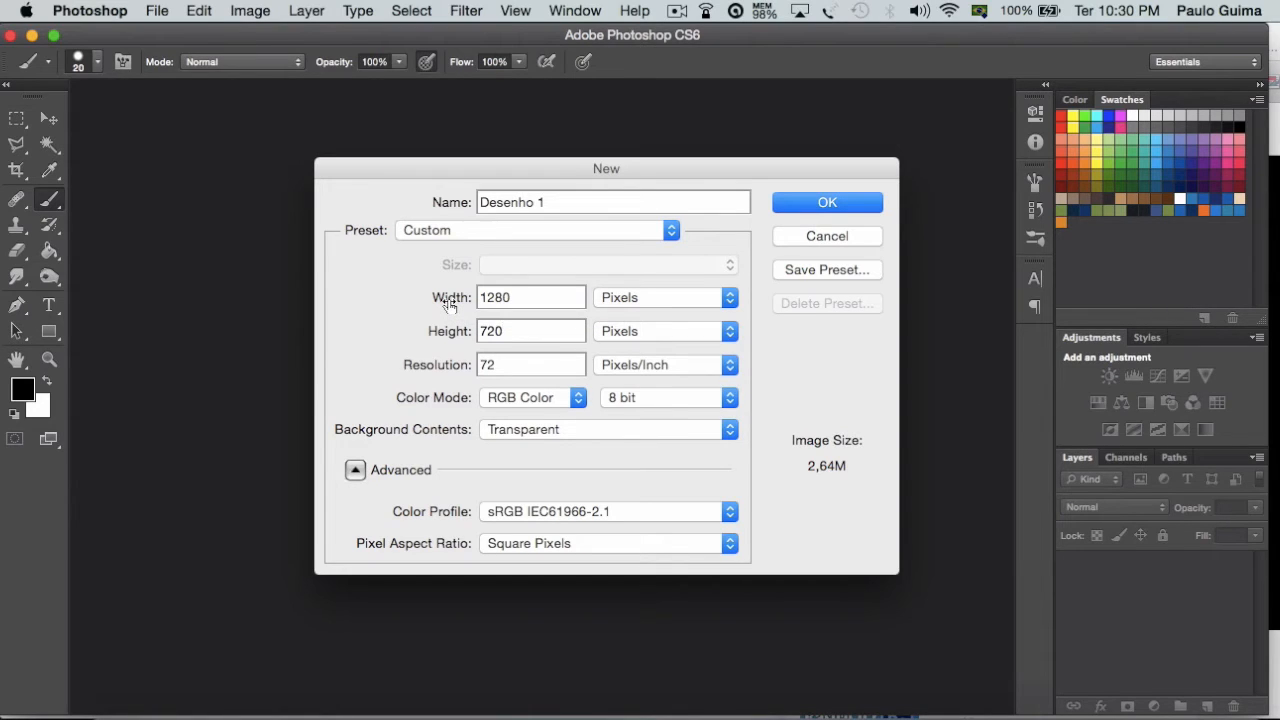
# Step: Enter the document width again as 1280 pixels
pyautogui.moveTo(449, 305)
pyautogui.mouseDown()
pyautogui.moveTo(398, 309)
pyautogui.moveTo(470, 312)
pyautogui.moveTo(425, 298)
pyautogui.moveTo(472, 298)
pyautogui.moveTo(458, 298)
pyautogui.mouseUp()
pyautogui.press('Tab')
pyautogui.moveTo(524, 299); pyautogui.dragTo(420, 296)
pyautogui.write('120')
pyautogui.press('BackSpace')
pyautogui.write('80')
pyautogui.click(515, 327)
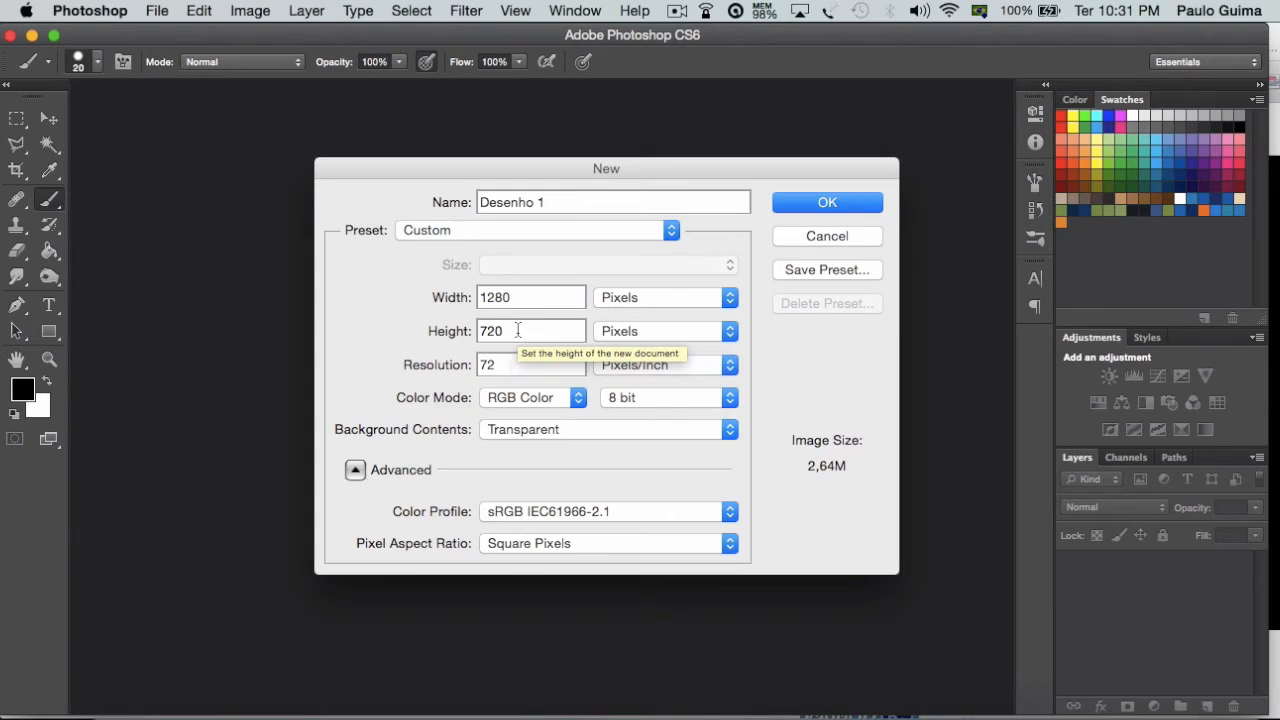
# Step: Set the resolution to 72 pixels/inch, keep RGB Color as the color mode, and create the document
pyautogui.click(508, 370)
pyautogui.press('BackSpace')
pyautogui.press('BackSpace')
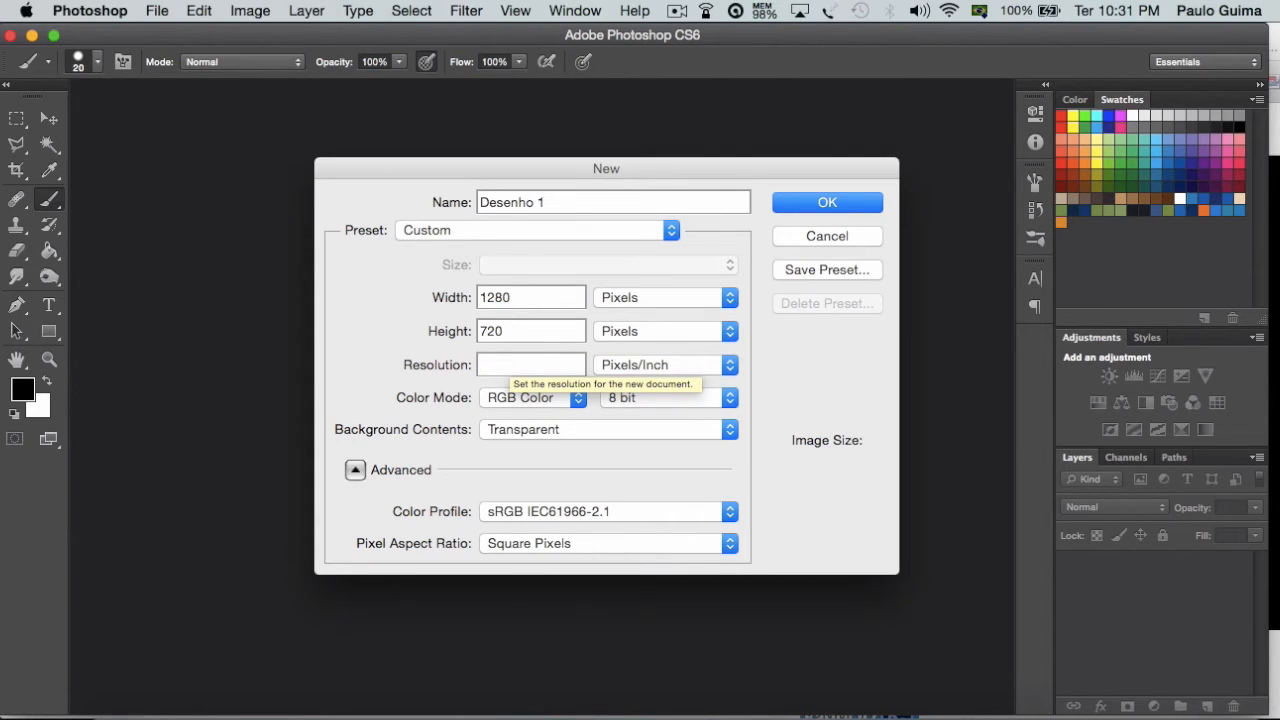
pyautogui.write('72')
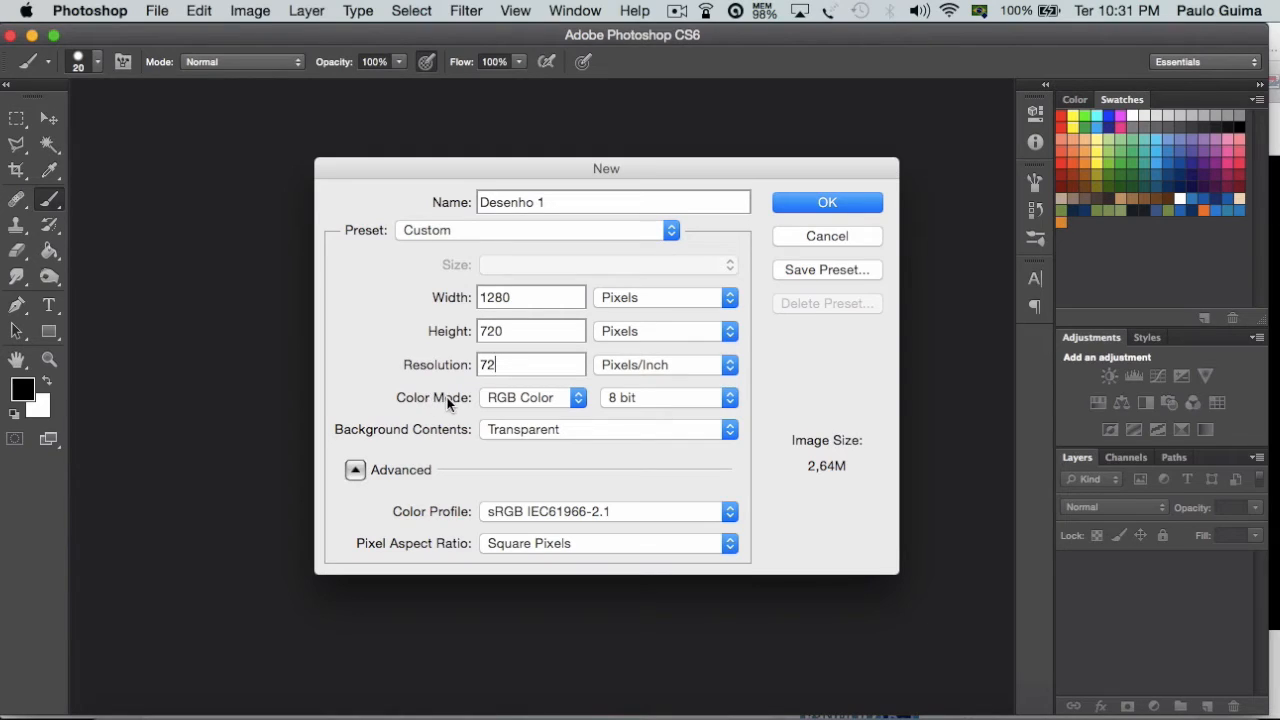
pyautogui.click(576, 397)
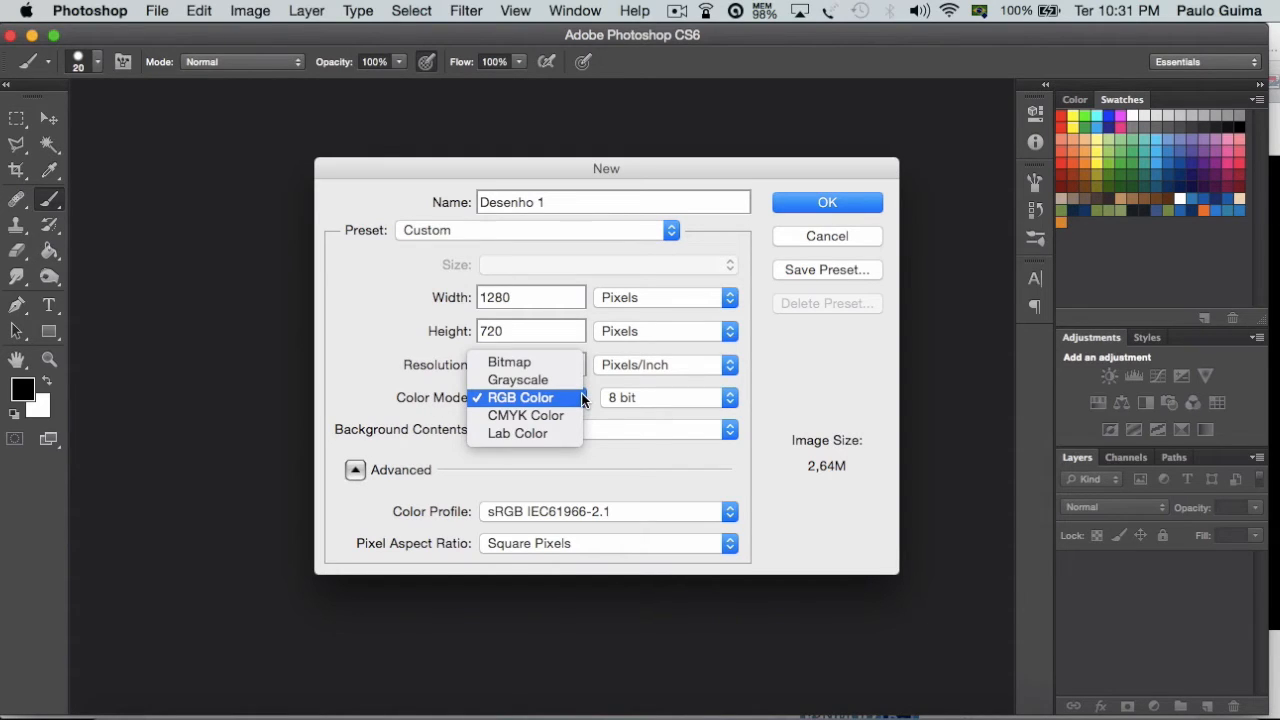
pyautogui.click(524, 399)
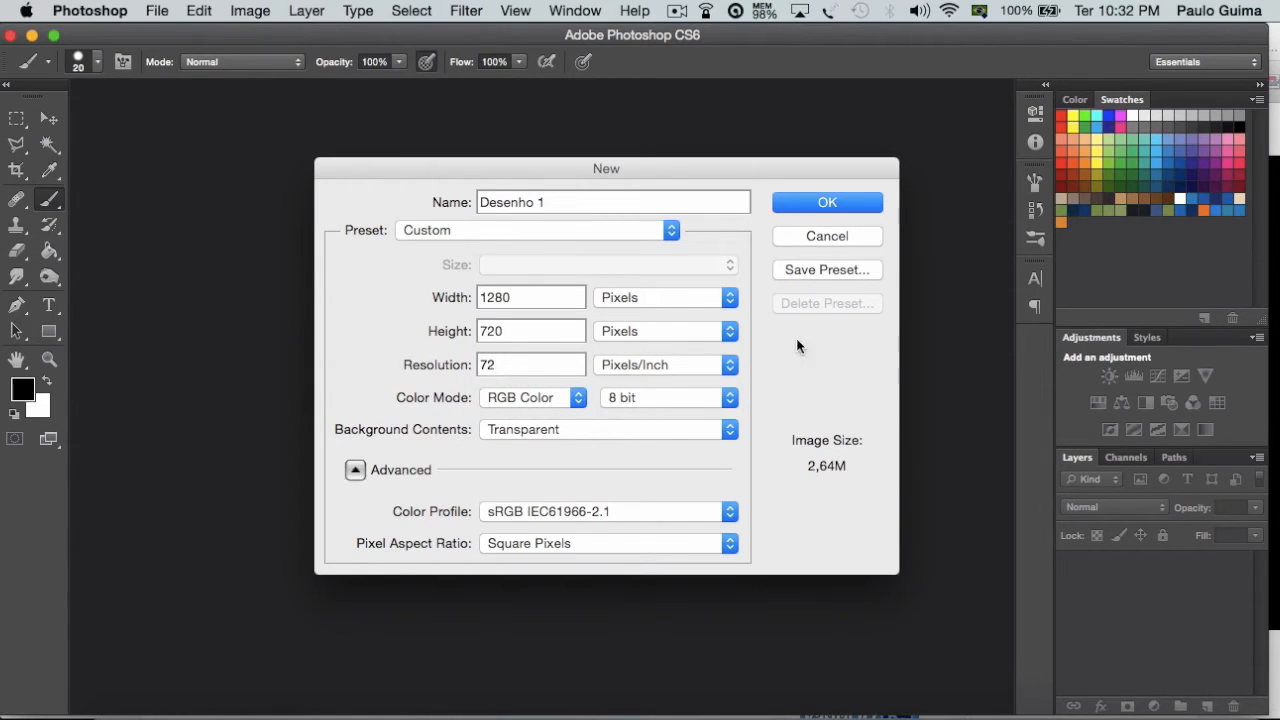
pyautogui.click(825, 205)
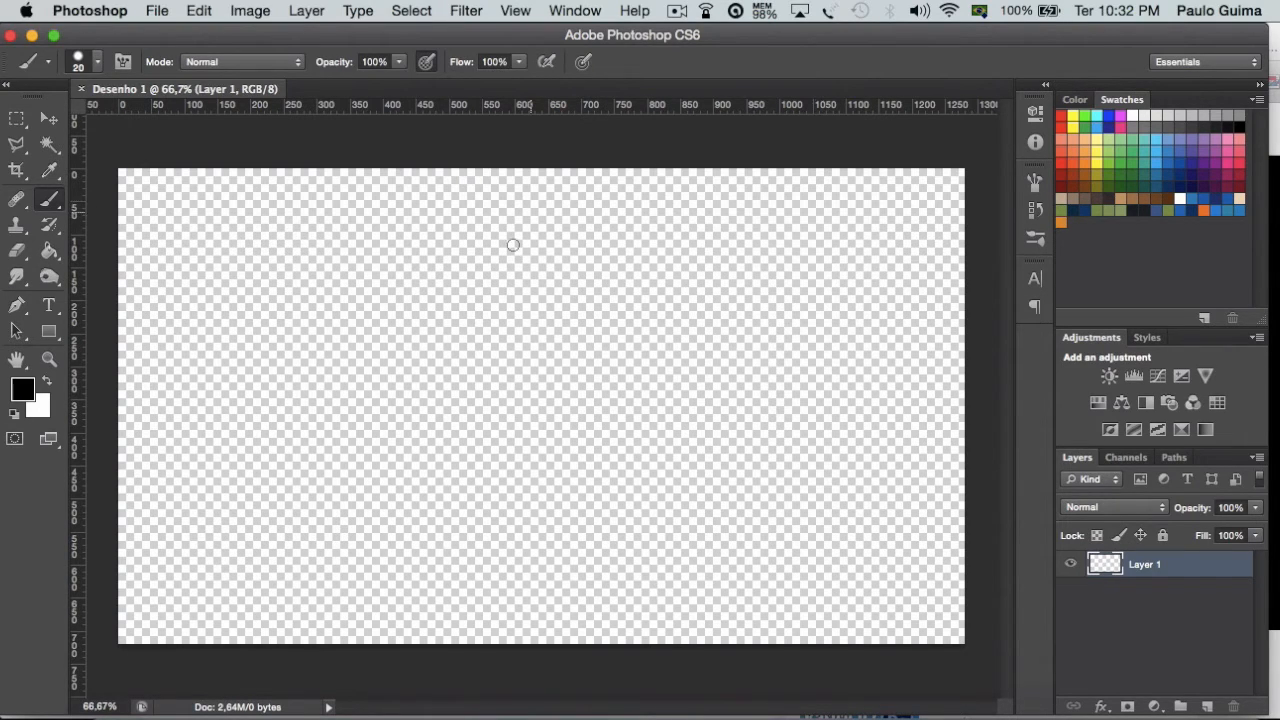
# Step: Rename the existing layer to "Desenho" and add a new layer above it named "Texto"
pyautogui.doubleClick(1147, 566)
pyautogui.write('Desenho')
pyautogui.press('Return')
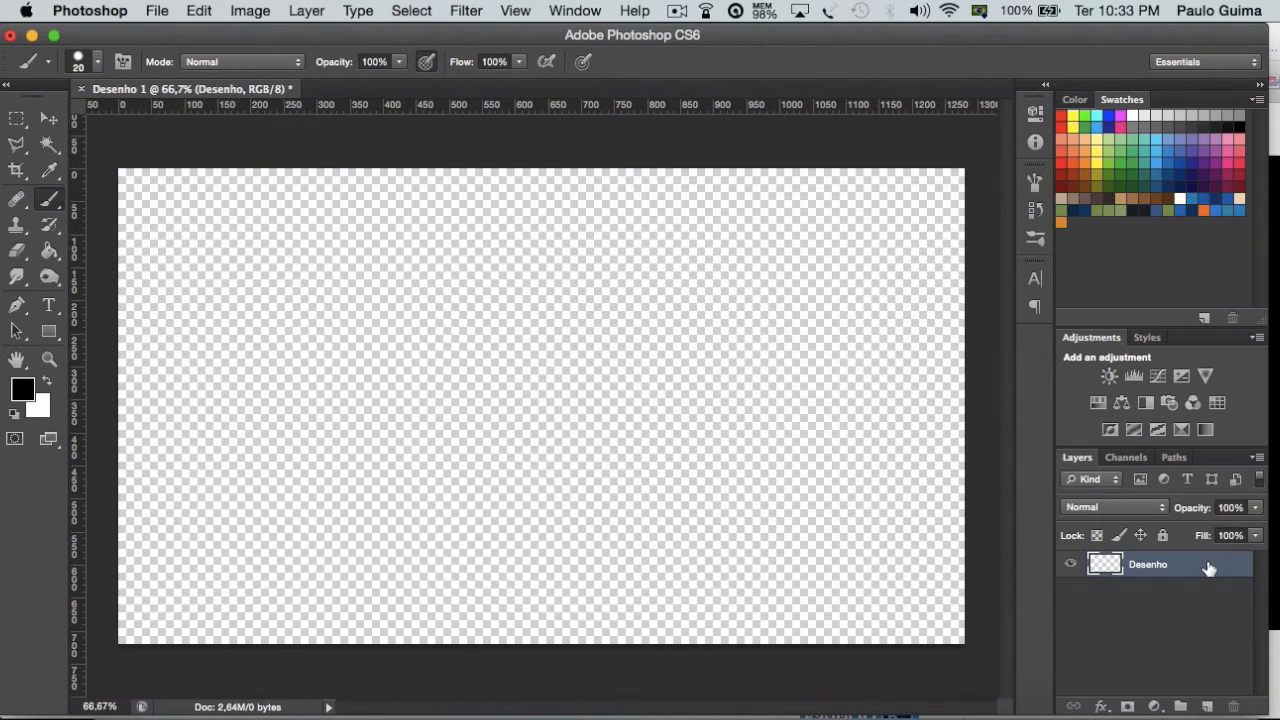
pyautogui.click(1206, 707)
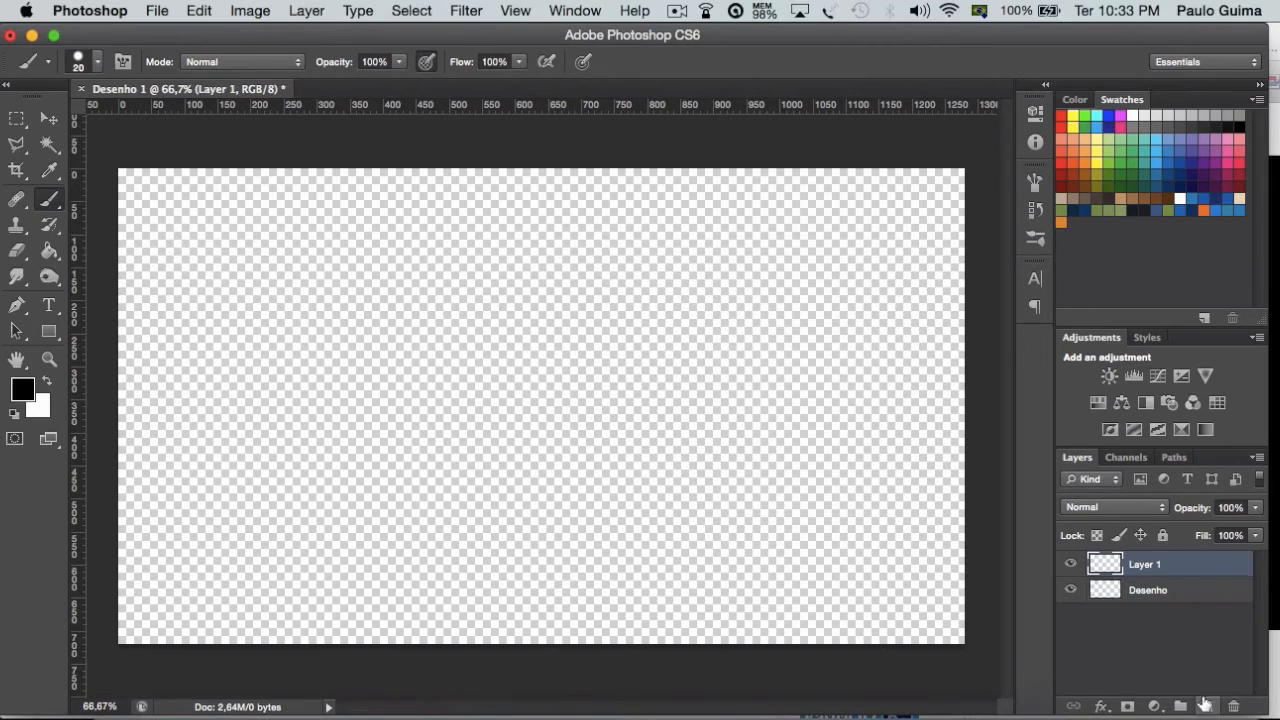
pyautogui.doubleClick(1156, 564)
pyautogui.write('Texto')
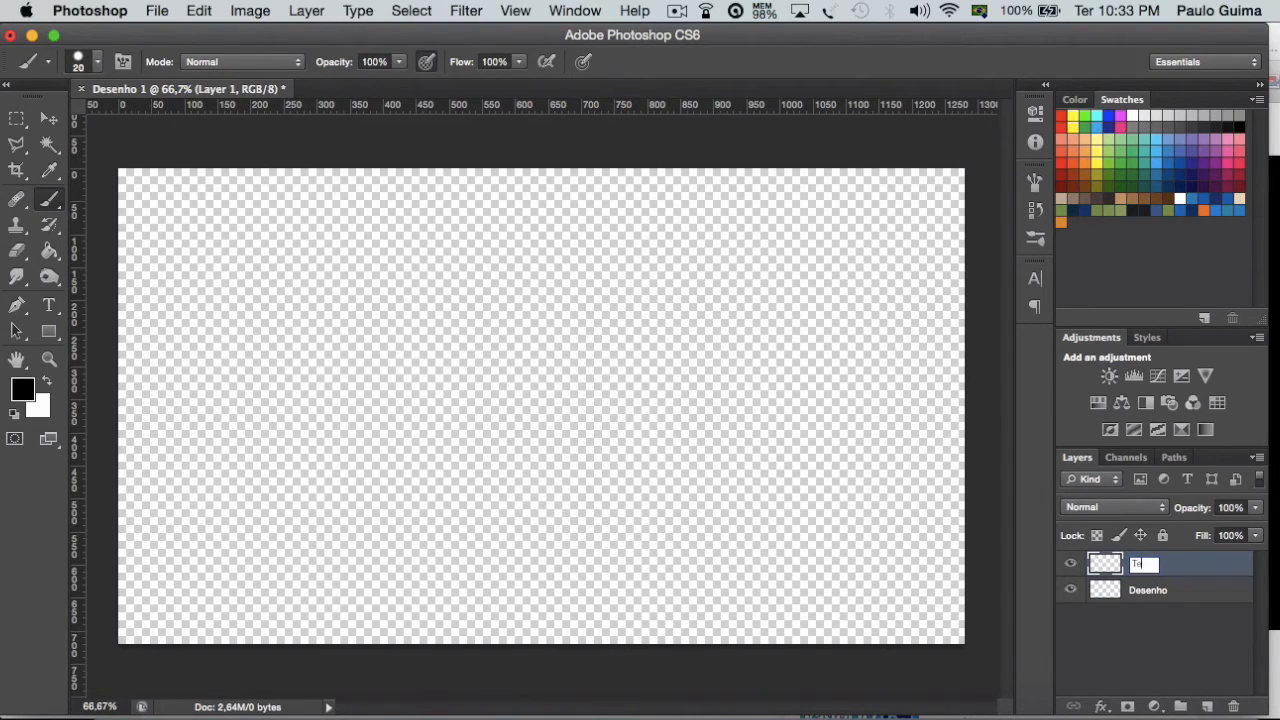
pyautogui.press('Return')
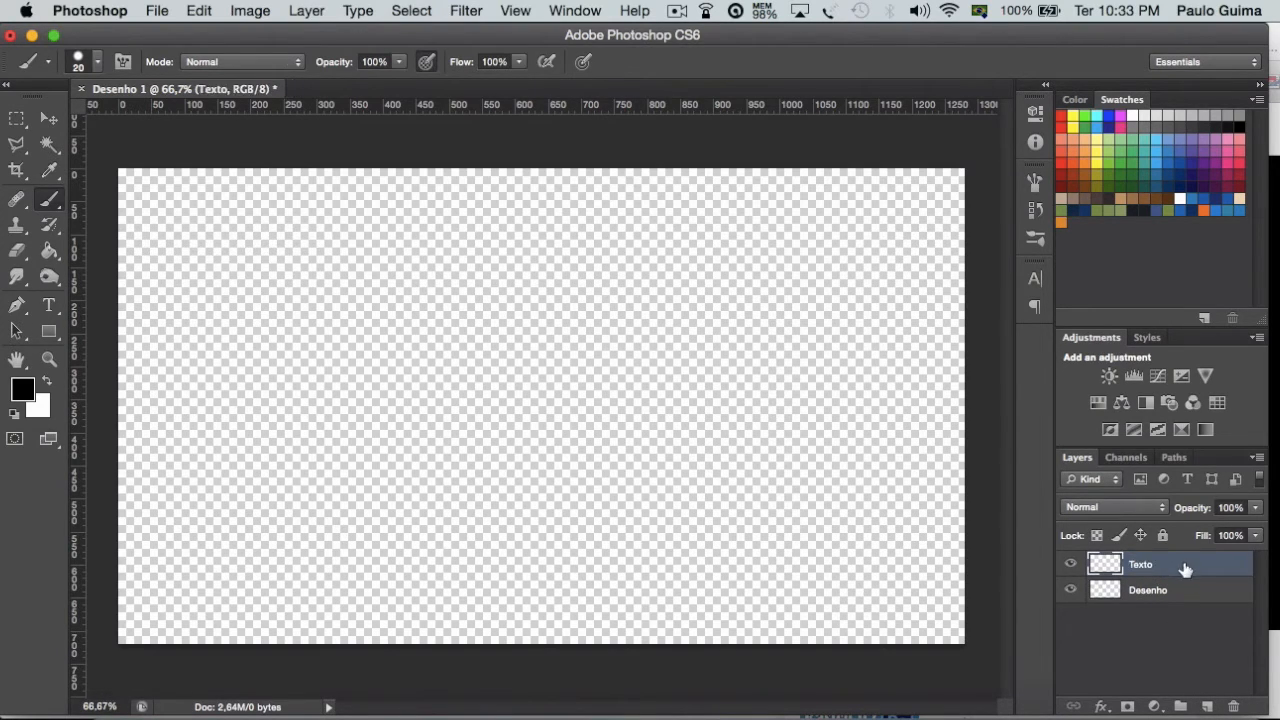
pyautogui.click(1148, 591)
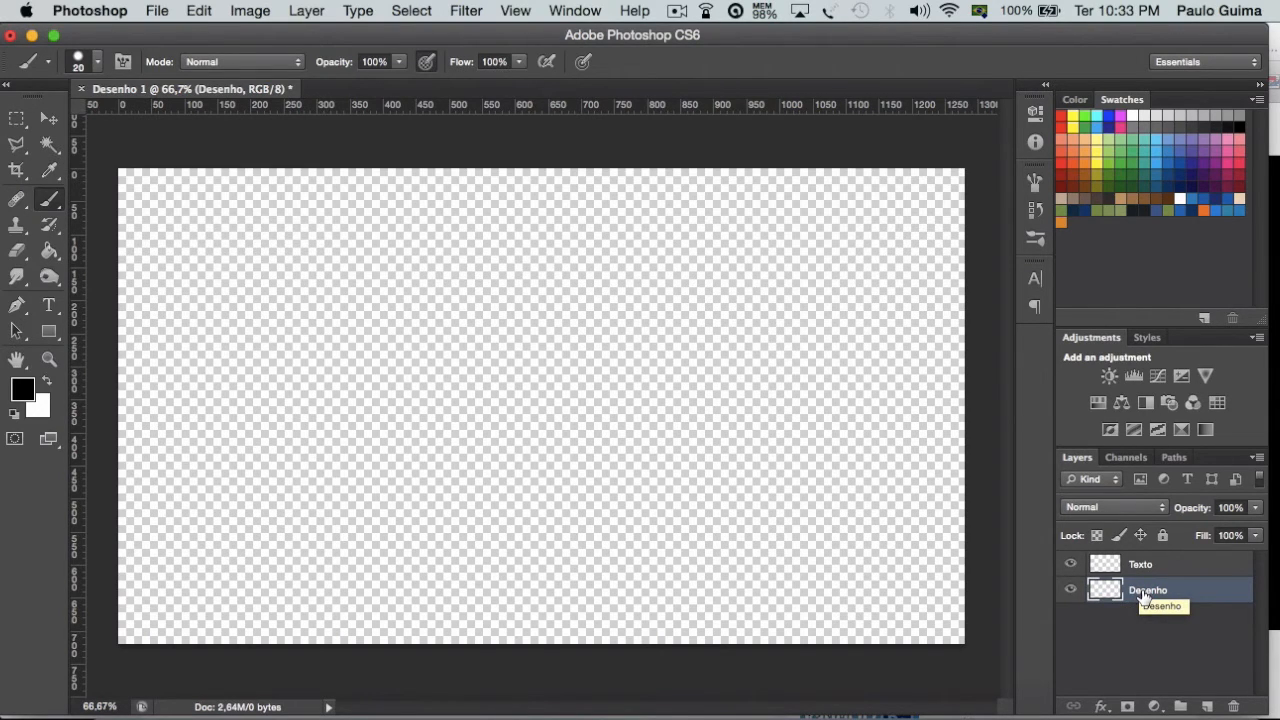
pyautogui.doubleClick(1145, 592)
pyautogui.press('Return')
pyautogui.doubleClick(1172, 569)
pyautogui.click(1266, 227)
# Step: On the Desenho layer, brush the black wavy outline of a tilted box with a narrow side face on its left
pyautogui.click(1148, 591)
pyautogui.moveTo(428, 240)
pyautogui.mouseDown()
pyautogui.moveTo(458, 225)
pyautogui.moveTo(614, 213)
pyautogui.moveTo(614, 408)
pyautogui.moveTo(414, 469)
pyautogui.moveTo(341, 276)
pyautogui.moveTo(343, 258)
pyautogui.moveTo(432, 238)
pyautogui.mouseUp()
pyautogui.moveTo(328, 259)
pyautogui.mouseDown()
pyautogui.moveTo(304, 308)
pyautogui.moveTo(327, 354)
pyautogui.moveTo(325, 395)
pyautogui.moveTo(358, 443)
pyautogui.mouseUp()
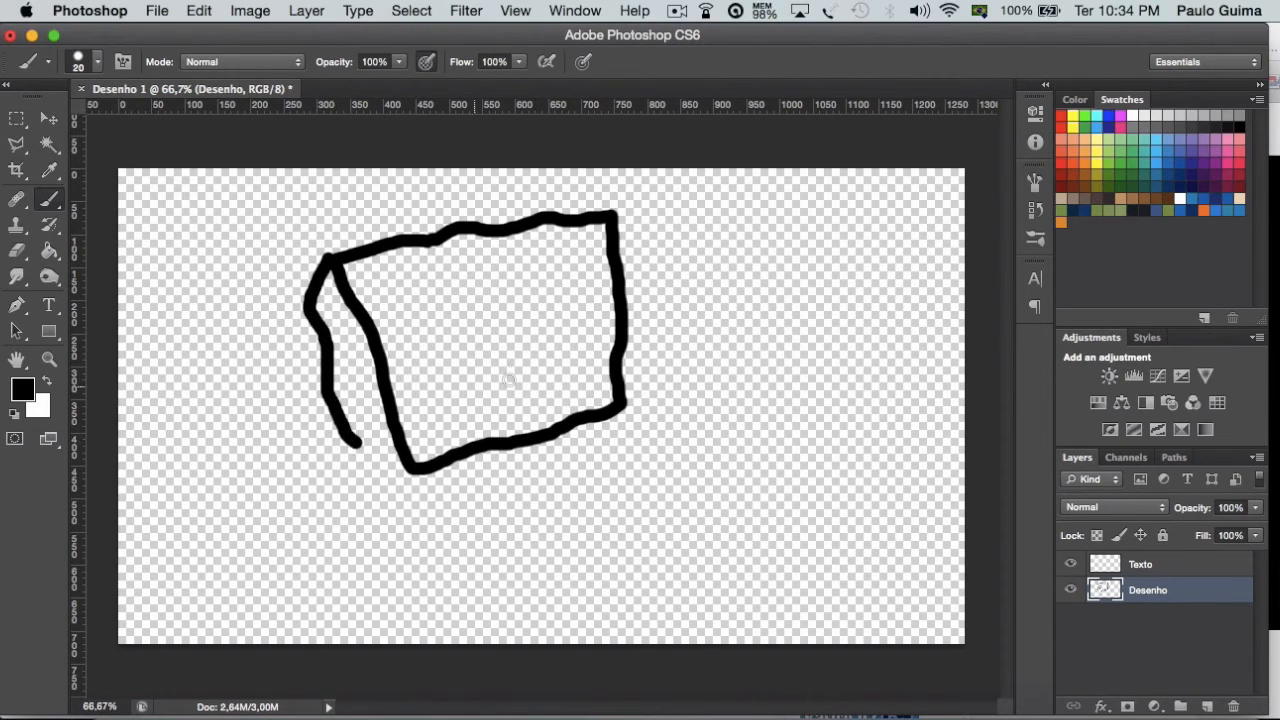
# Step: Draw the face inside the box: two touching eyes with pupils, a nose, a smiling mouth with two teeth, and a chin line
pyautogui.moveTo(497, 323)
pyautogui.mouseDown()
pyautogui.moveTo(550, 296)
pyautogui.moveTo(565, 314)
pyautogui.moveTo(550, 333)
pyautogui.moveTo(507, 340)
pyautogui.moveTo(458, 332)
pyautogui.moveTo(437, 302)
pyautogui.moveTo(466, 270)
pyautogui.moveTo(494, 296)
pyautogui.moveTo(490, 328)
pyautogui.moveTo(490, 275)
pyautogui.moveTo(512, 263)
pyautogui.moveTo(540, 272)
pyautogui.moveTo(544, 296)
pyautogui.moveTo(474, 304)
pyautogui.moveTo(516, 296)
pyautogui.mouseUp()
pyautogui.click(452, 346)
pyautogui.moveTo(452, 346)
pyautogui.mouseDown()
pyautogui.moveTo(456, 370)
pyautogui.moveTo(524, 364)
pyautogui.moveTo(563, 336)
pyautogui.moveTo(574, 346)
pyautogui.moveTo(559, 355)
pyautogui.moveTo(565, 386)
pyautogui.moveTo(536, 369)
pyautogui.mouseUp()
pyautogui.press('super+z')
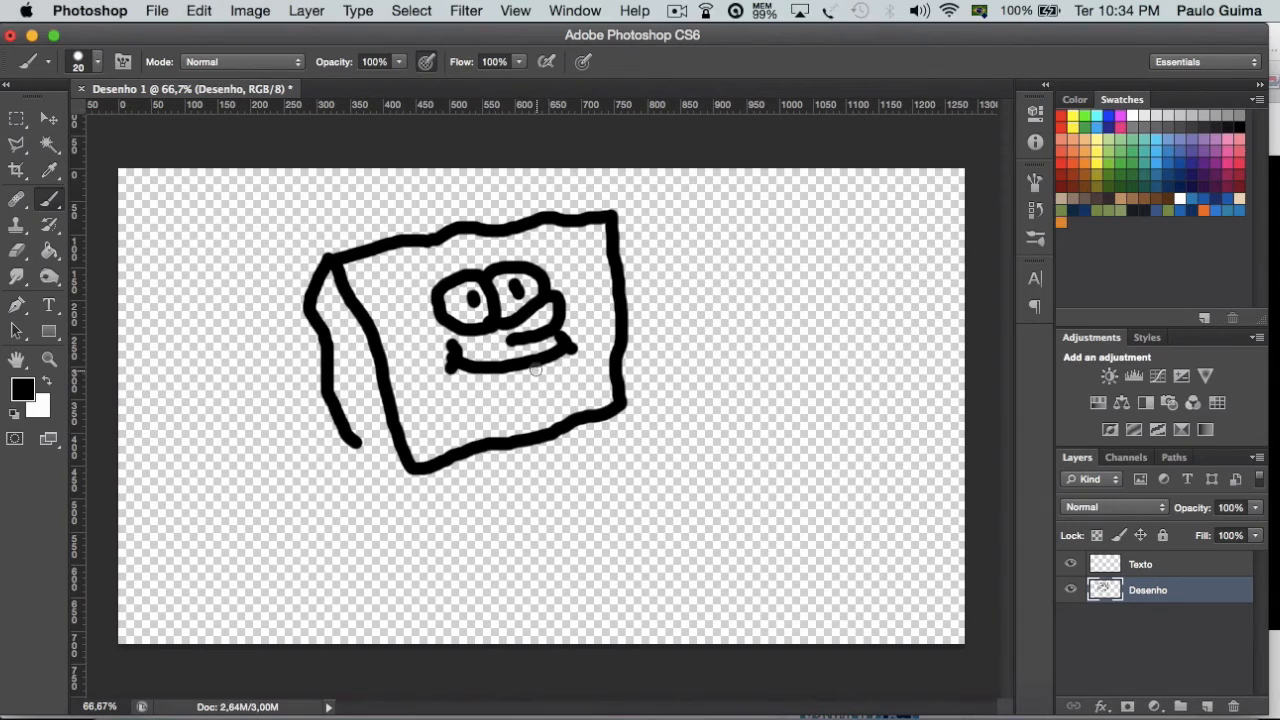
pyautogui.moveTo(549, 376)
pyautogui.mouseDown()
pyautogui.moveTo(516, 368)
pyautogui.moveTo(500, 393)
pyautogui.moveTo(479, 378)
pyautogui.moveTo(516, 404)
pyautogui.moveTo(552, 396)
pyautogui.mouseUp()
pyautogui.press('super+z')
# Step: Dot freckles on both cheeks, three on the left and two on the right
pyautogui.click(437, 346)
pyautogui.click(426, 358)
pyautogui.click(414, 357)
pyautogui.click(571, 319)
pyautogui.click(584, 330)
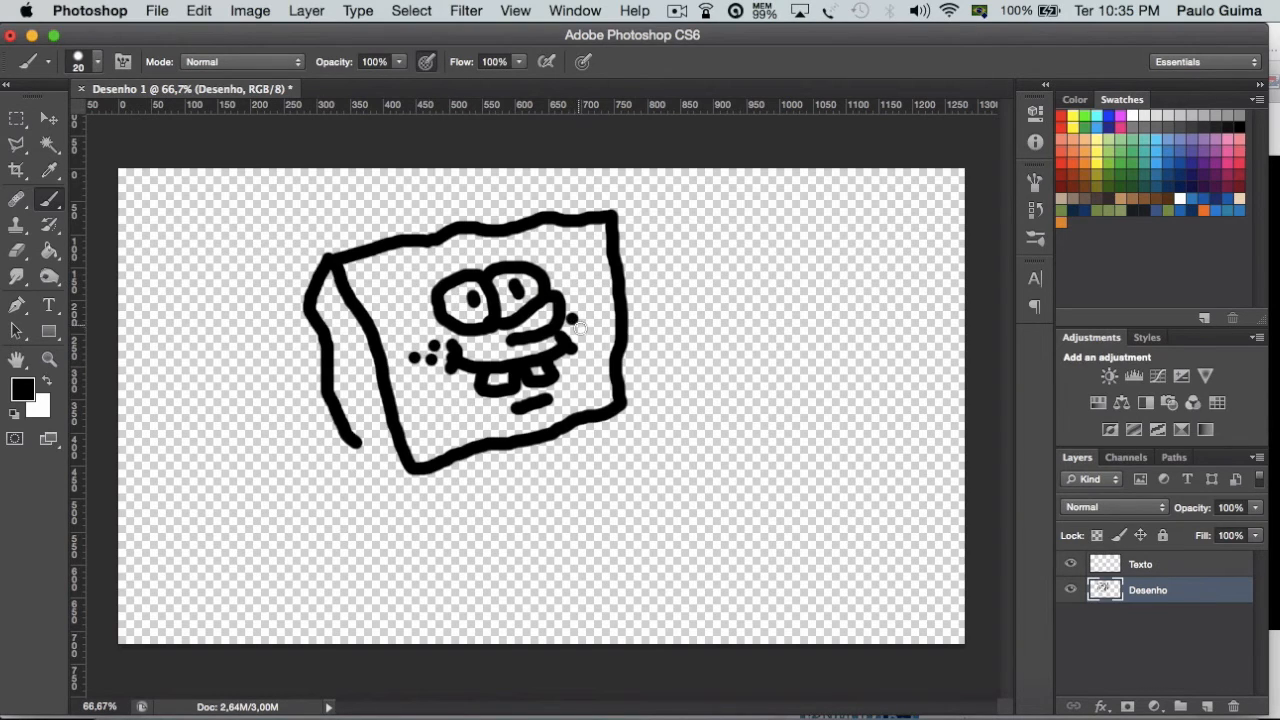
# Step: Draw sponge holes near the upper left and upper right corners of the character's front face
pyautogui.moveTo(378, 269)
pyautogui.mouseDown()
pyautogui.moveTo(380, 285)
pyautogui.moveTo(404, 281)
pyautogui.moveTo(392, 271)
pyautogui.mouseUp()
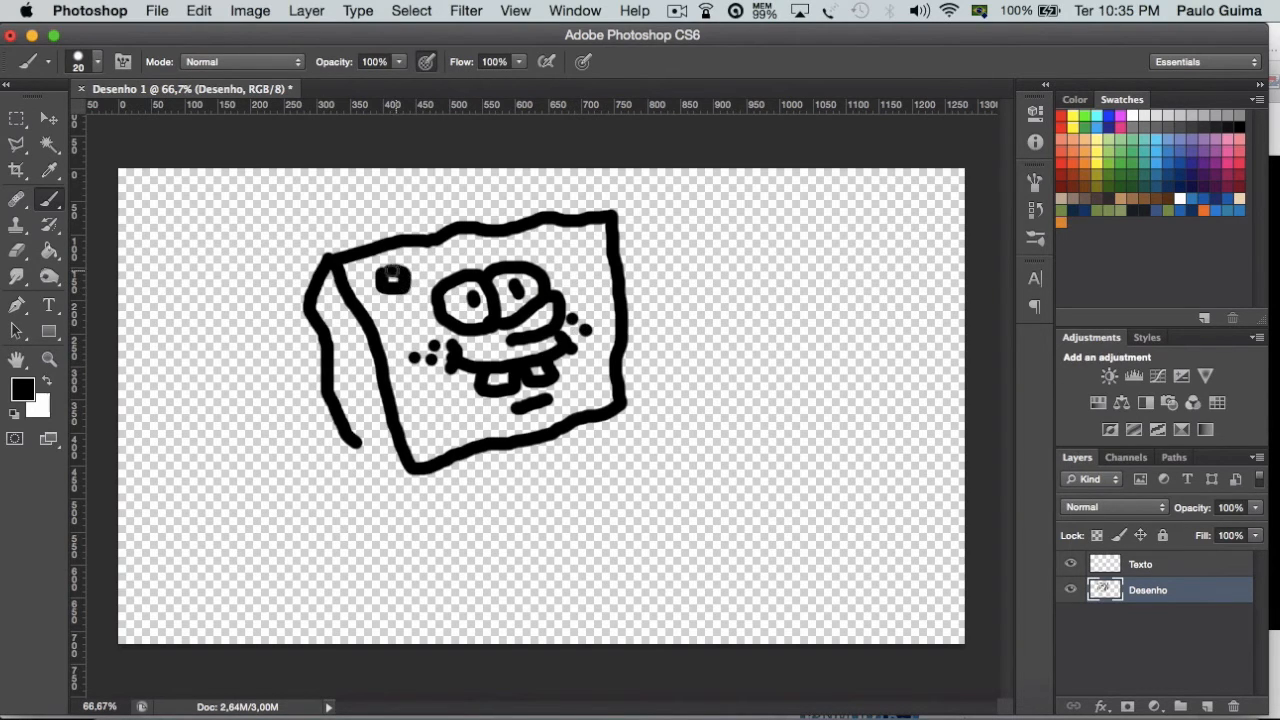
pyautogui.moveTo(560, 241)
pyautogui.mouseDown()
pyautogui.moveTo(594, 245)
pyautogui.moveTo(586, 261)
pyautogui.mouseUp()
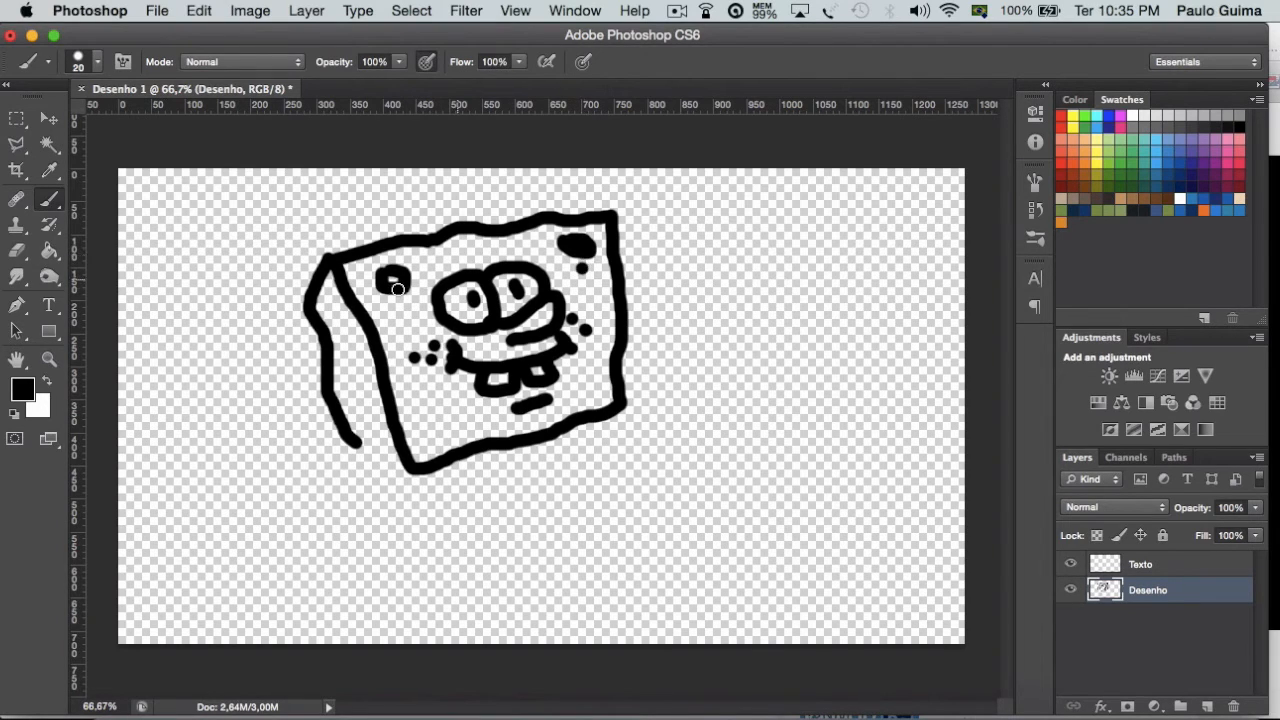
pyautogui.moveTo(402, 313); pyautogui.dragTo(397, 313)
# Step: Outline the trouser band below the box, close the side face, and add two side holes and a small tie
pyautogui.moveTo(622, 414)
pyautogui.mouseDown()
pyautogui.moveTo(626, 454)
pyautogui.moveTo(408, 511)
pyautogui.mouseUp()
pyautogui.moveTo(356, 446); pyautogui.dragTo(410, 468)
pyautogui.moveTo(360, 398); pyautogui.dragTo(362, 400)
pyautogui.moveTo(338, 318); pyautogui.dragTo(333, 326)
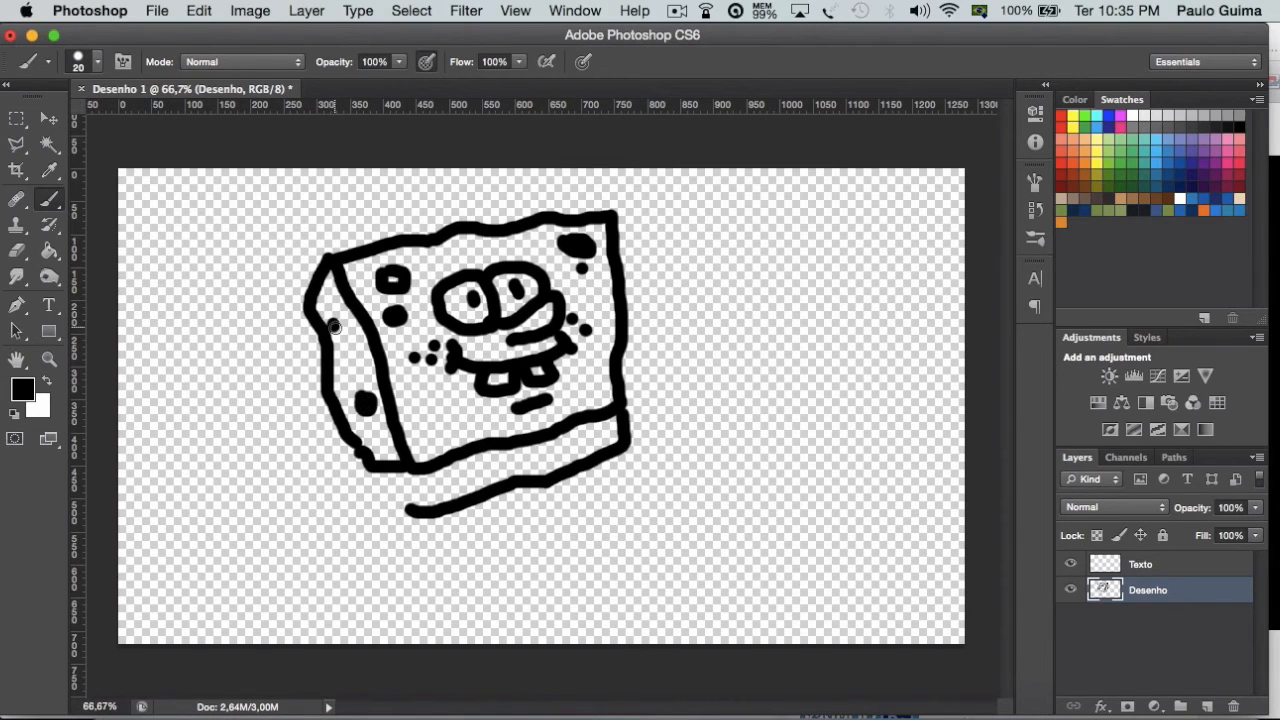
pyautogui.moveTo(531, 450)
pyautogui.mouseDown()
pyautogui.moveTo(534, 480)
pyautogui.moveTo(522, 457)
pyautogui.moveTo(513, 463)
pyautogui.mouseUp()
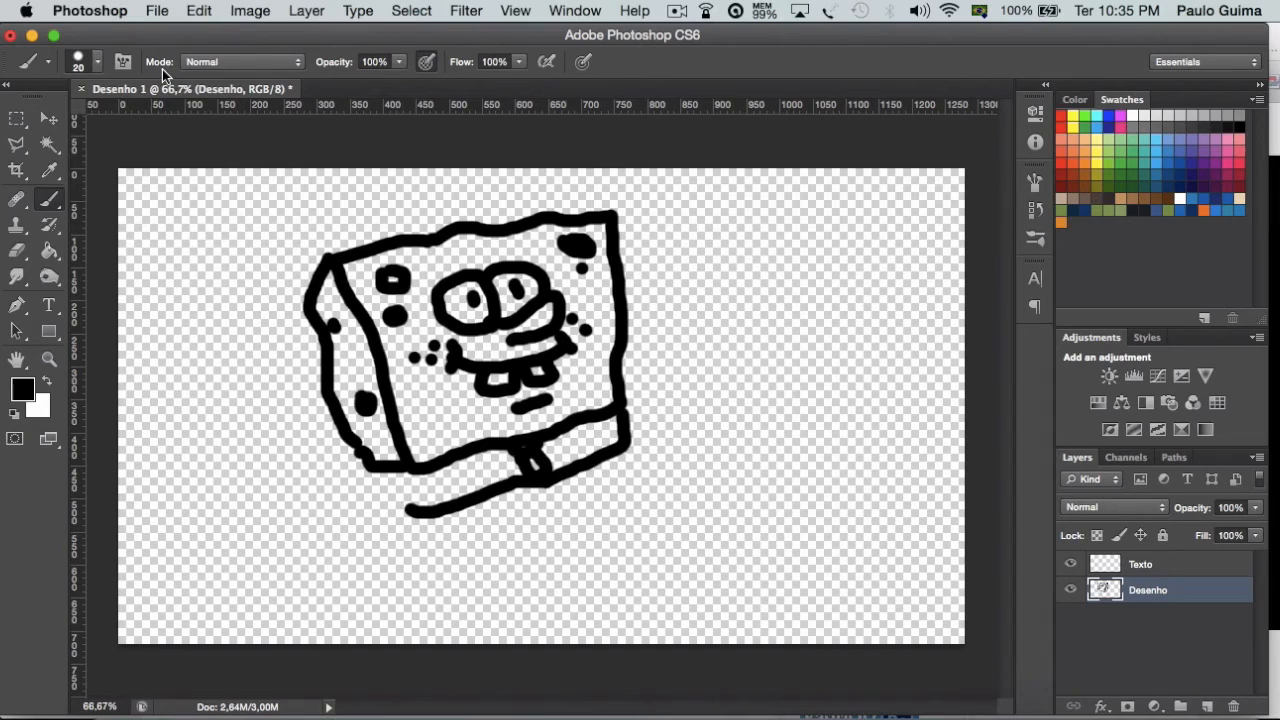
# Step: Reduce the brush size to 13 px and draw a dashed belt line along the trouser band
pyautogui.click(97, 63)
pyautogui.moveTo(46, 126); pyautogui.dragTo(40, 128)
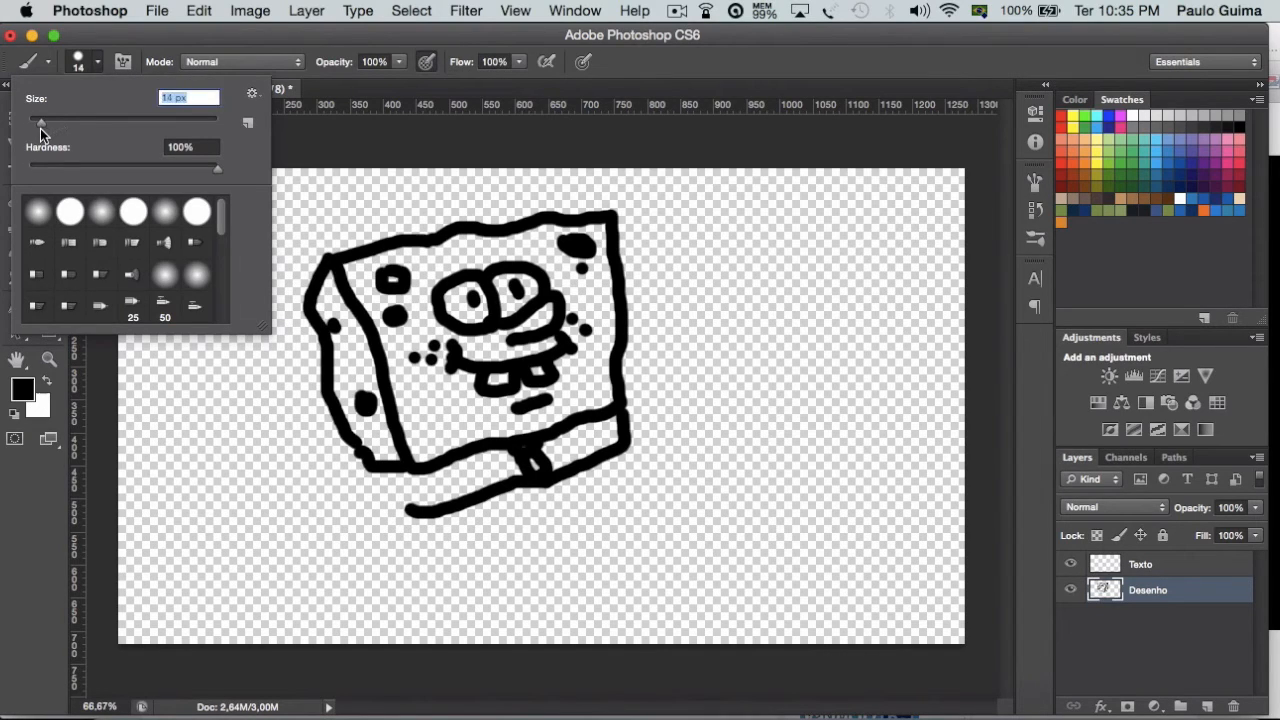
pyautogui.click(492, 471)
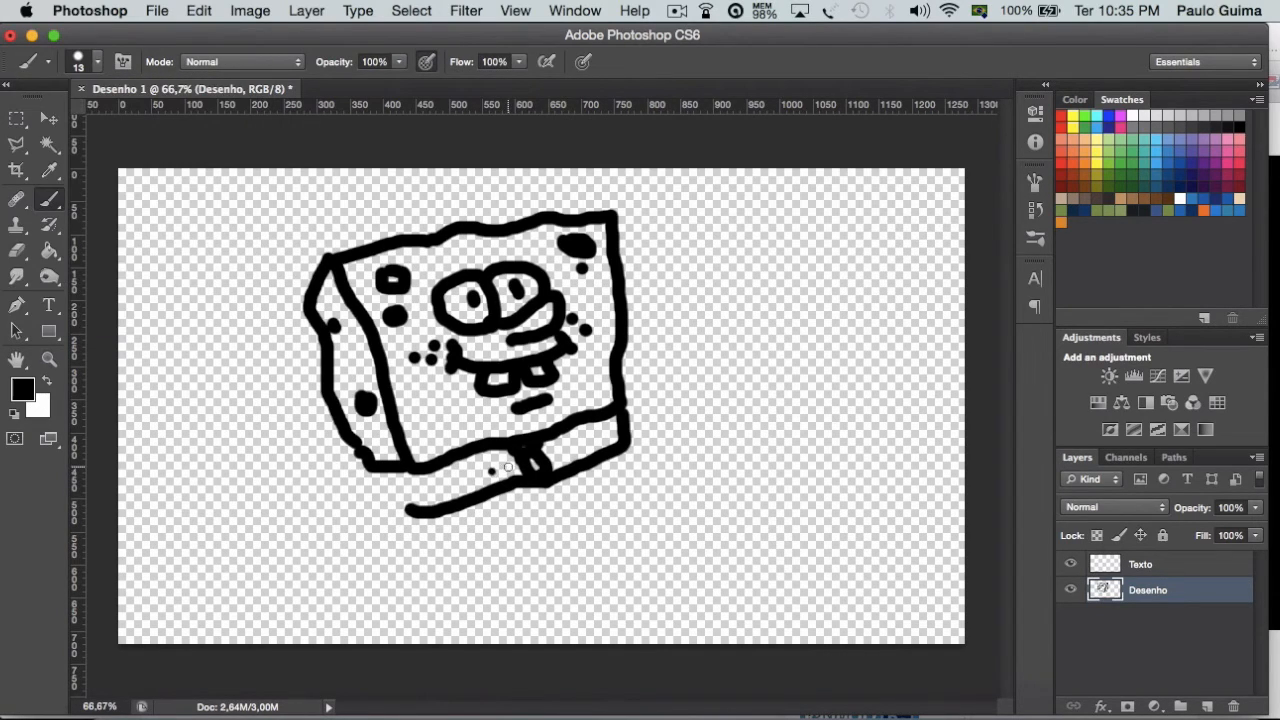
pyautogui.moveTo(502, 463); pyautogui.dragTo(482, 469)
pyautogui.moveTo(563, 451); pyautogui.dragTo(617, 433)
# Step: Draw the left sleeve and hanging hand, two short trouser legs under the band, and a right arm giving a thumbs-up
pyautogui.moveTo(412, 473)
pyautogui.mouseDown()
pyautogui.moveTo(410, 510)
pyautogui.moveTo(370, 506)
pyautogui.moveTo(402, 506)
pyautogui.moveTo(404, 472)
pyautogui.moveTo(392, 567)
pyautogui.moveTo(378, 552)
pyautogui.moveTo(352, 572)
pyautogui.moveTo(363, 550)
pyautogui.moveTo(345, 555)
pyautogui.moveTo(350, 535)
pyautogui.moveTo(369, 530)
pyautogui.mouseUp()
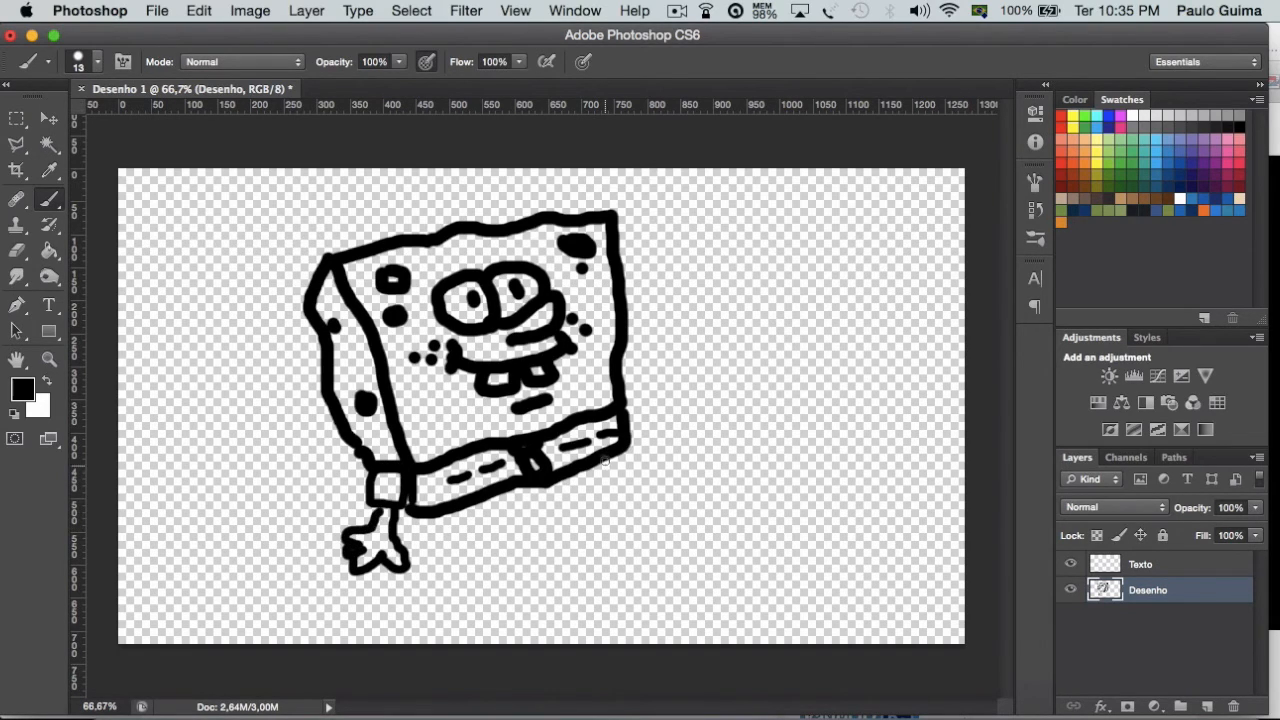
pyautogui.moveTo(604, 468)
pyautogui.mouseDown()
pyautogui.moveTo(612, 487)
pyautogui.moveTo(575, 502)
pyautogui.moveTo(550, 486)
pyautogui.moveTo(530, 520)
pyautogui.moveTo(478, 526)
pyautogui.moveTo(465, 508)
pyautogui.mouseUp()
pyautogui.moveTo(619, 358)
pyautogui.mouseDown()
pyautogui.moveTo(670, 368)
pyautogui.moveTo(690, 320)
pyautogui.moveTo(694, 346)
pyautogui.moveTo(726, 358)
pyautogui.moveTo(700, 358)
pyautogui.moveTo(723, 369)
pyautogui.moveTo(698, 362)
pyautogui.moveTo(712, 372)
pyautogui.moveTo(702, 388)
pyautogui.moveTo(622, 376)
pyautogui.moveTo(638, 376)
pyautogui.mouseUp()
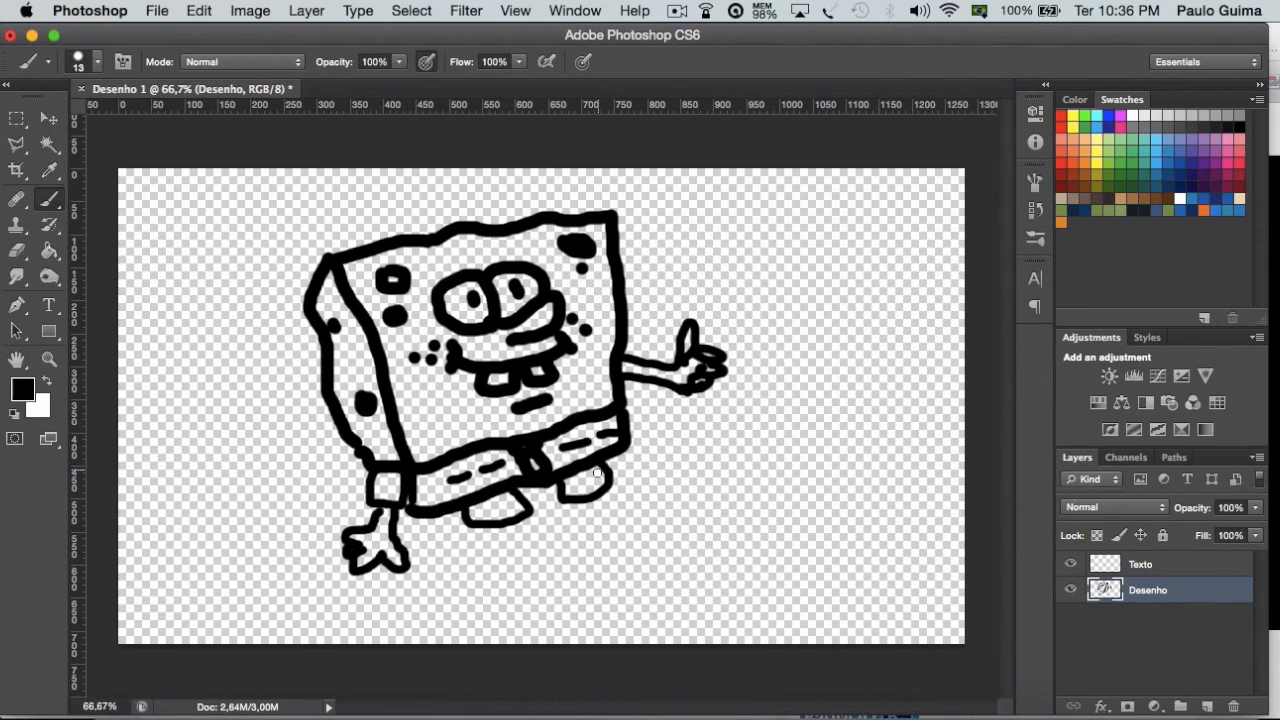
# Step: Draw two thin legs below the trouser legs, each with a sock line and a rounded shoe with a small highlight dot
pyautogui.moveTo(589, 510)
pyautogui.mouseDown()
pyautogui.moveTo(592, 533)
pyautogui.moveTo(607, 531)
pyautogui.mouseUp()
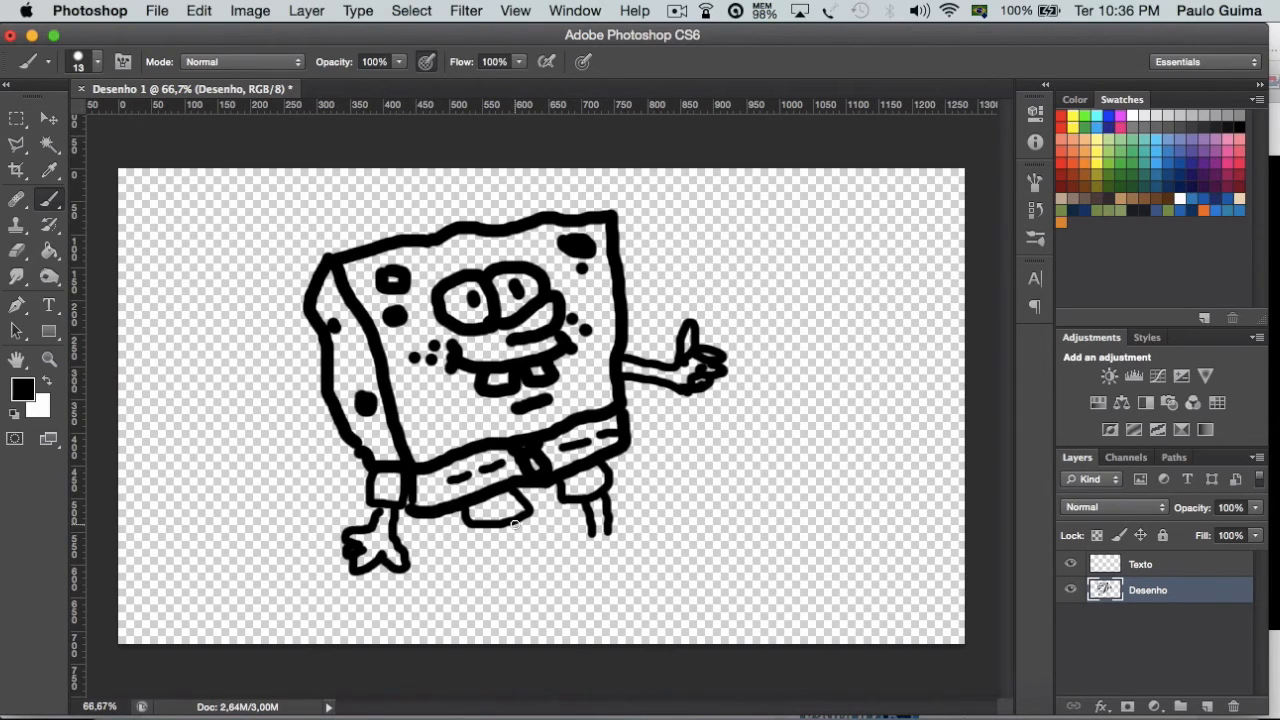
pyautogui.moveTo(516, 550)
pyautogui.mouseDown()
pyautogui.moveTo(530, 551)
pyautogui.moveTo(541, 598)
pyautogui.moveTo(492, 610)
pyautogui.moveTo(475, 588)
pyautogui.moveTo(513, 570)
pyautogui.mouseUp()
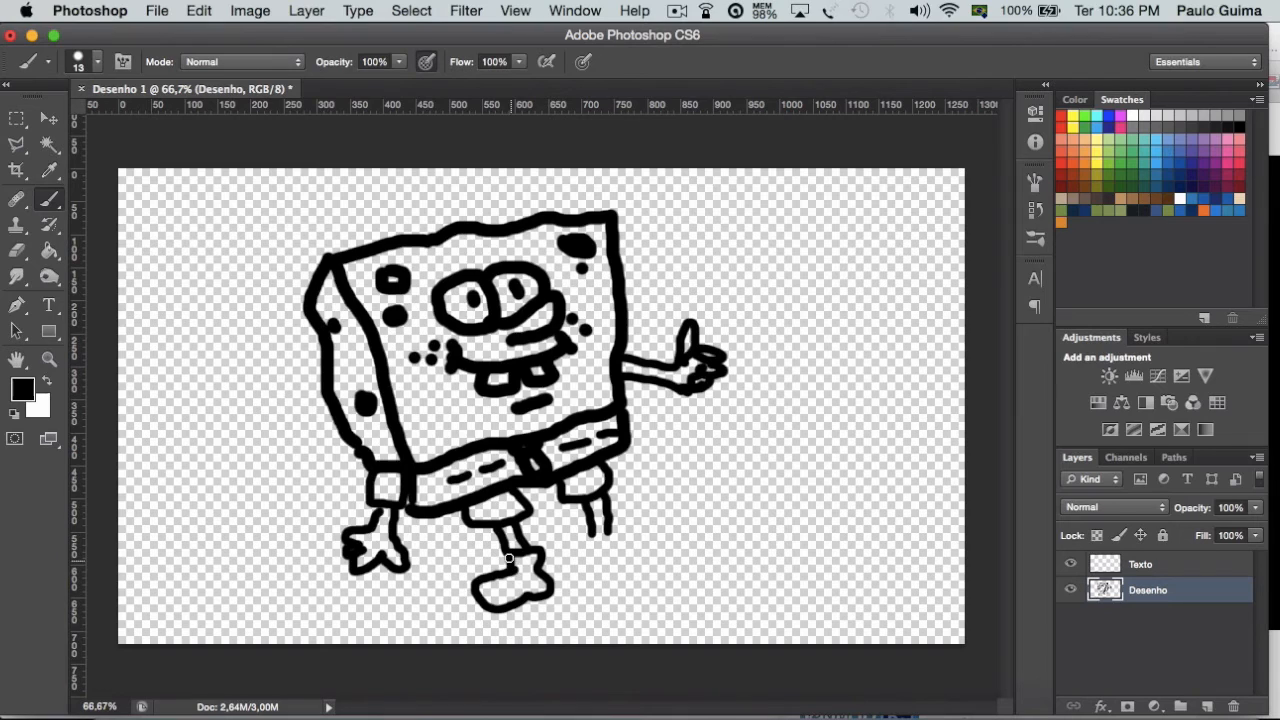
pyautogui.moveTo(589, 536)
pyautogui.mouseDown()
pyautogui.moveTo(616, 535)
pyautogui.moveTo(624, 556)
pyautogui.moveTo(648, 538)
pyautogui.moveTo(668, 558)
pyautogui.moveTo(641, 582)
pyautogui.moveTo(616, 580)
pyautogui.mouseUp()
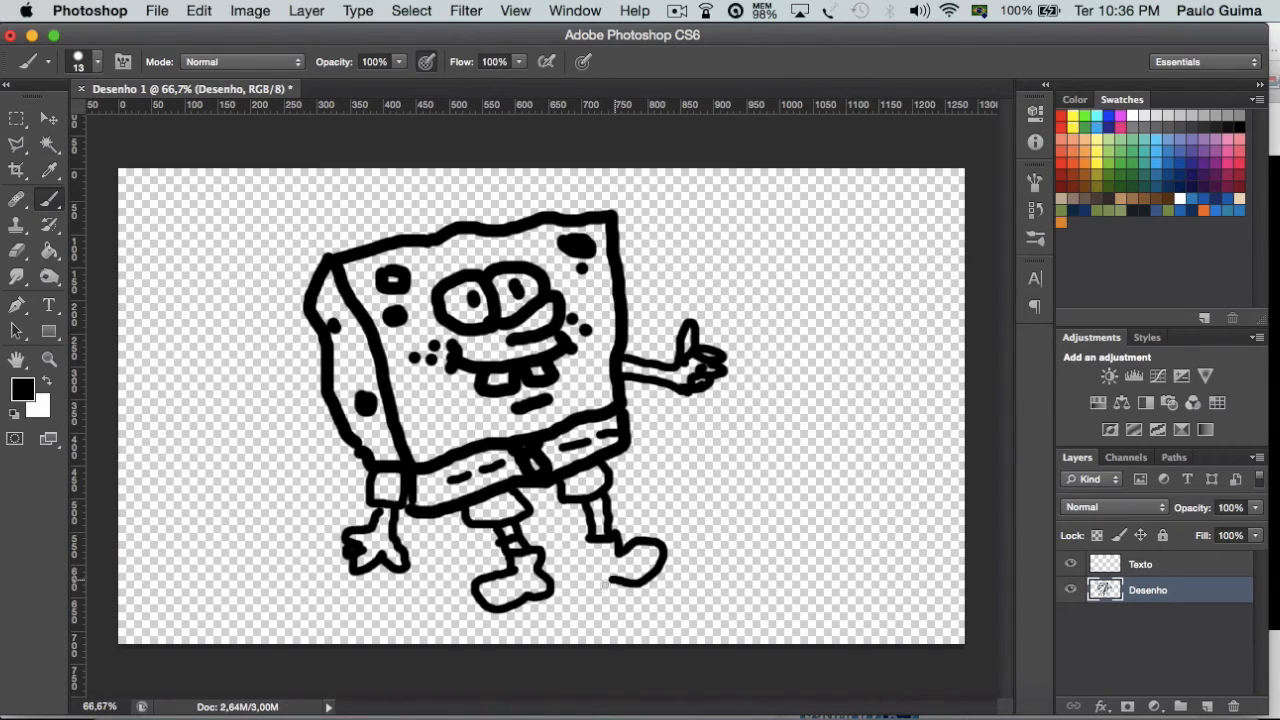
pyautogui.moveTo(596, 560); pyautogui.dragTo(586, 545)
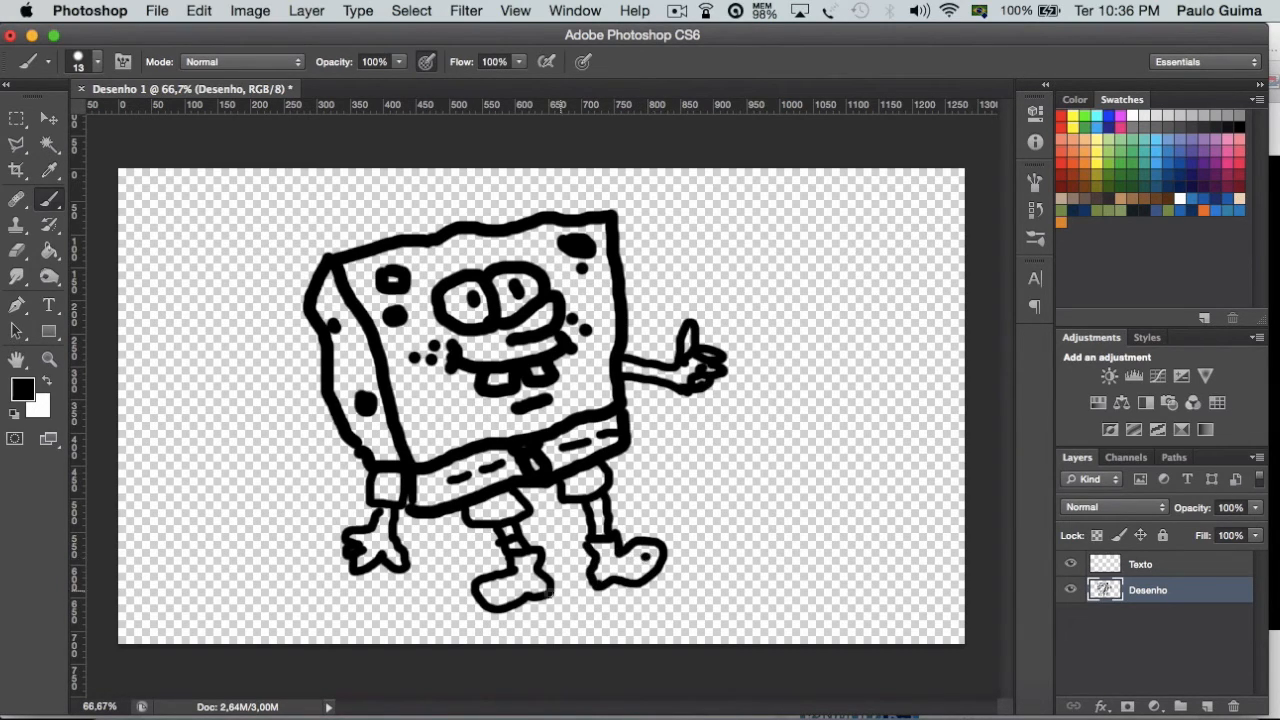
# Step: Draw four bubbles above the raised hand, a wavy sea floor behind the character, and seaweed on both sides
pyautogui.moveTo(695, 251)
pyautogui.mouseDown()
pyautogui.moveTo(760, 229)
pyautogui.moveTo(700, 197)
pyautogui.mouseUp()
pyautogui.moveTo(740, 282)
pyautogui.mouseDown()
pyautogui.moveTo(758, 288)
pyautogui.moveTo(743, 285)
pyautogui.mouseUp()
pyautogui.moveTo(897, 518)
pyautogui.mouseDown()
pyautogui.moveTo(408, 522)
pyautogui.moveTo(175, 503)
pyautogui.moveTo(240, 395)
pyautogui.moveTo(226, 360)
pyautogui.moveTo(205, 480)
pyautogui.moveTo(218, 485)
pyautogui.moveTo(240, 440)
pyautogui.mouseUp()
pyautogui.moveTo(875, 526)
pyautogui.mouseDown()
pyautogui.moveTo(900, 326)
pyautogui.moveTo(880, 349)
pyautogui.moveTo(846, 480)
pyautogui.moveTo(864, 511)
pyautogui.moveTo(880, 418)
pyautogui.mouseUp()
pyautogui.moveTo(798, 516)
pyautogui.mouseDown()
pyautogui.moveTo(811, 450)
pyautogui.moveTo(797, 432)
pyautogui.moveTo(792, 516)
pyautogui.moveTo(800, 476)
pyautogui.mouseUp()
# Step: On the Texto layer, hand-letter BOB in orange, rising diagonally between the raised hand and the seaweed
pyautogui.click(1143, 566)
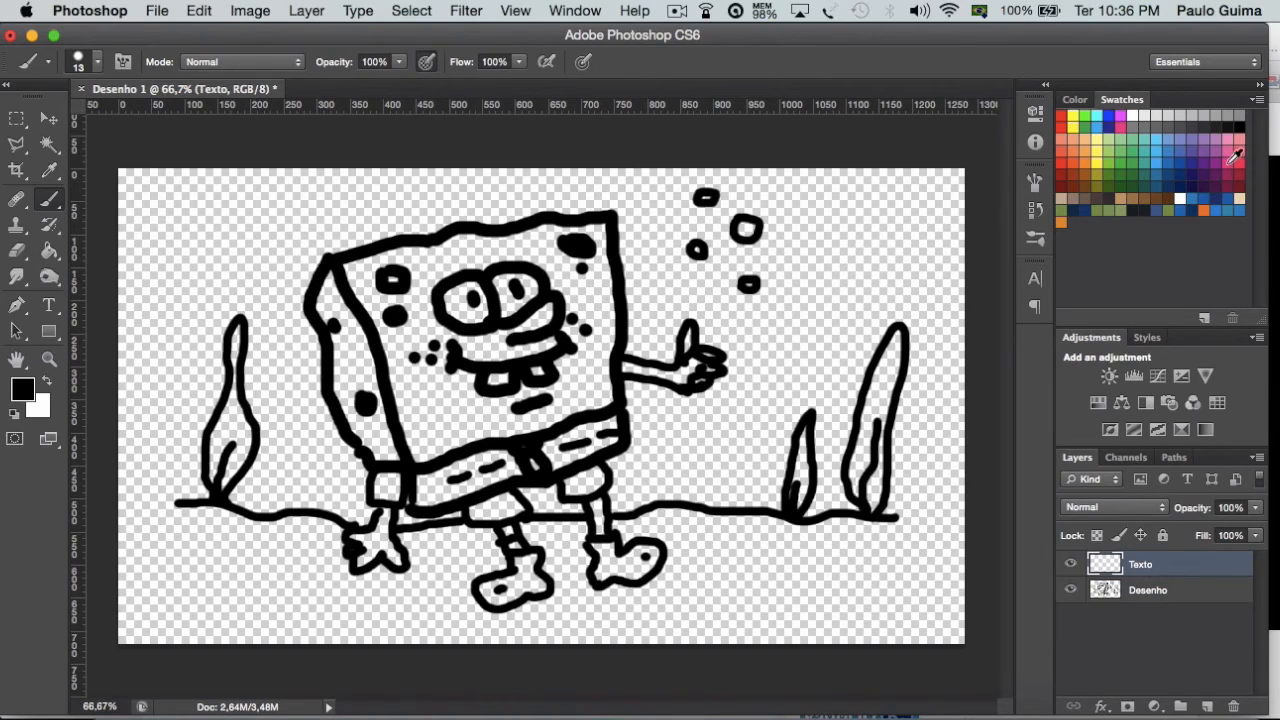
pyautogui.click(1066, 162)
pyautogui.click(1086, 156)
pyautogui.moveTo(754, 323)
pyautogui.mouseDown()
pyautogui.moveTo(786, 359)
pyautogui.moveTo(752, 323)
pyautogui.moveTo(798, 298)
pyautogui.moveTo(794, 360)
pyautogui.mouseUp()
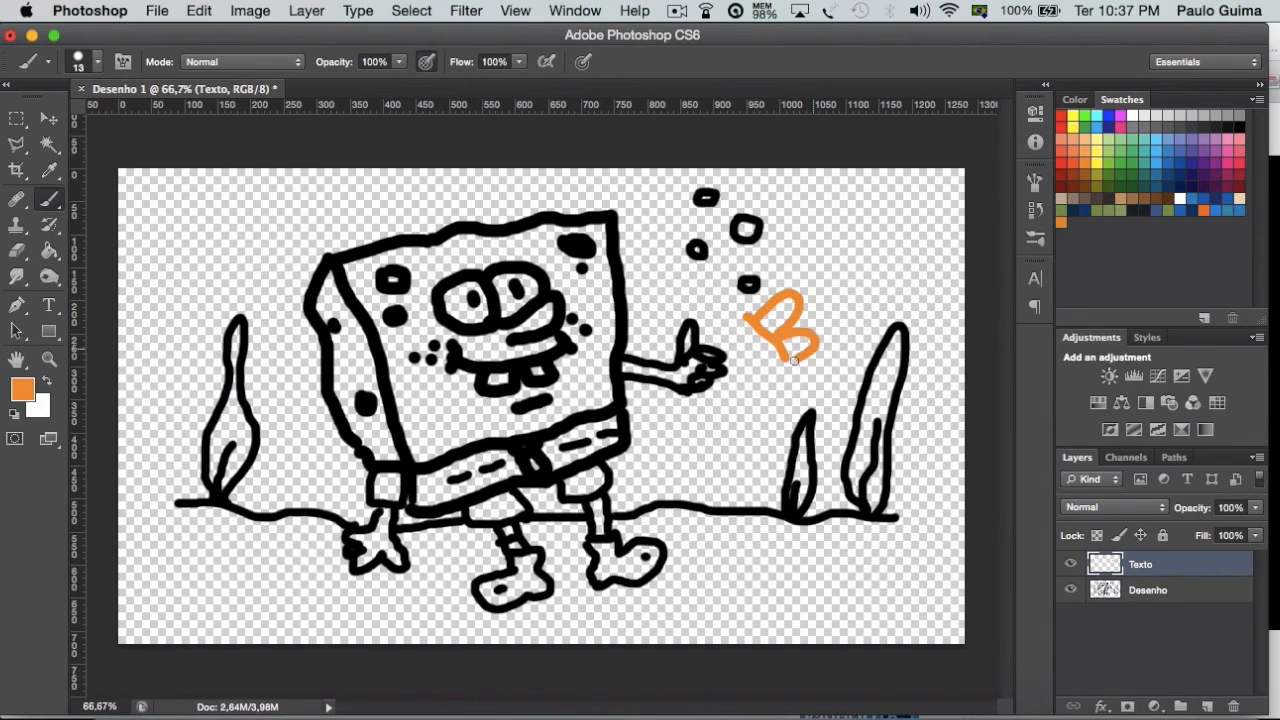
pyautogui.moveTo(840, 273)
pyautogui.mouseDown()
pyautogui.moveTo(842, 305)
pyautogui.moveTo(867, 279)
pyautogui.moveTo(837, 271)
pyautogui.moveTo(890, 272)
pyautogui.mouseUp()
pyautogui.moveTo(881, 225)
pyautogui.mouseDown()
pyautogui.moveTo(872, 250)
pyautogui.moveTo(908, 262)
pyautogui.moveTo(885, 282)
pyautogui.mouseUp()
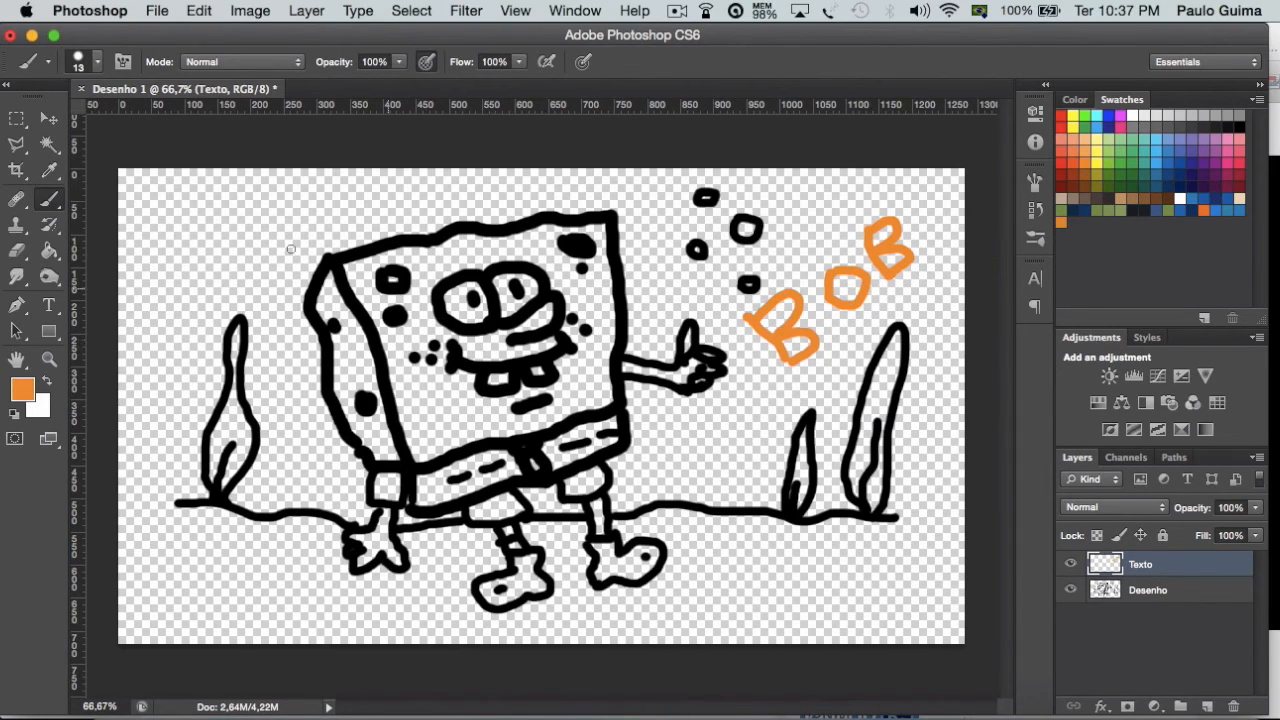
# Step: Use the Move tool to shift the orange BOB lettering on the Texto layer slightly left and down
pyautogui.click(56, 201)
pyautogui.click(88, 197)
pyautogui.click(51, 121)
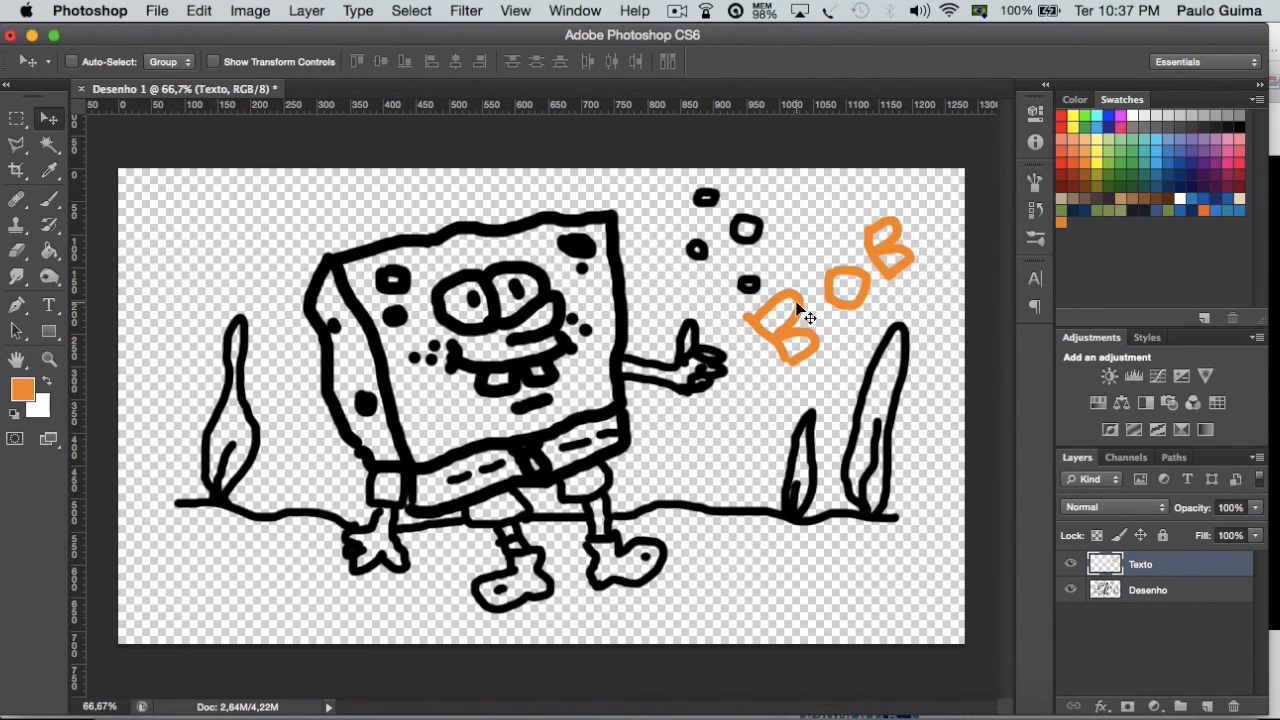
pyautogui.moveTo(806, 316); pyautogui.dragTo(776, 324)
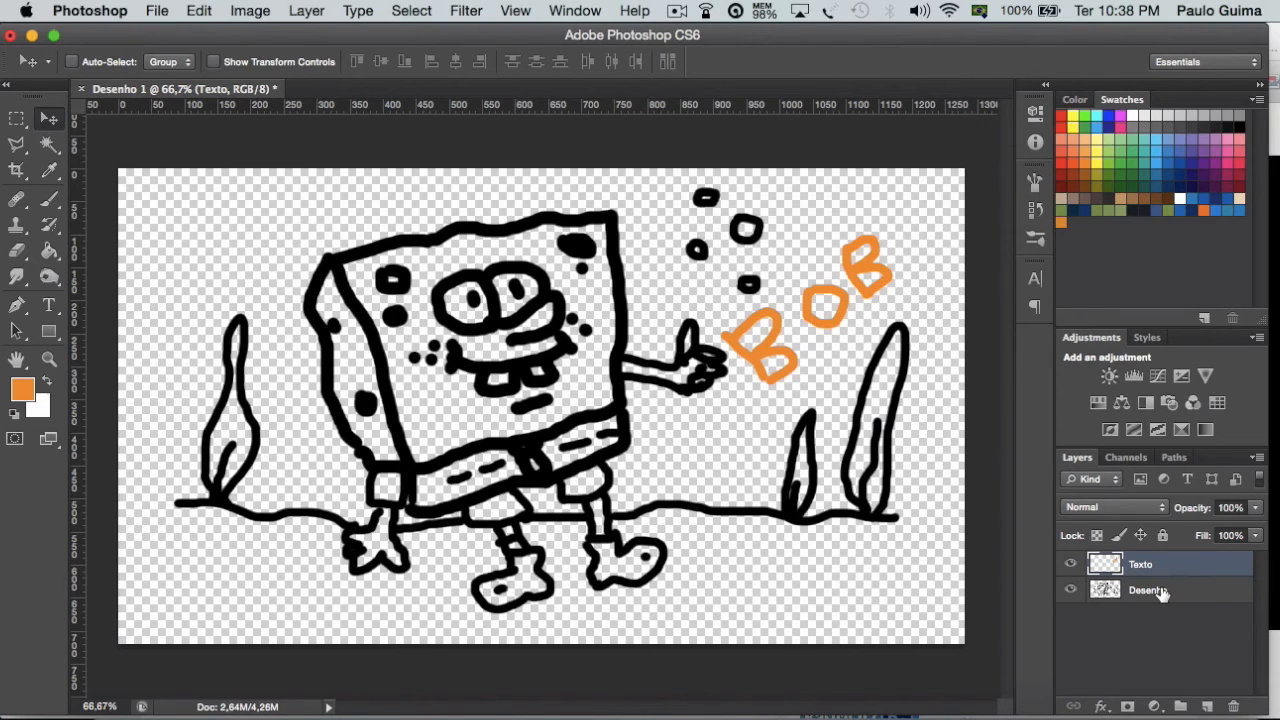
pyautogui.moveTo(842, 322)
pyautogui.mouseDown()
pyautogui.moveTo(790, 354)
pyautogui.moveTo(522, 278)
pyautogui.moveTo(502, 278)
pyautogui.moveTo(484, 310)
pyautogui.moveTo(488, 338)
pyautogui.moveTo(648, 365)
pyautogui.moveTo(725, 318)
pyautogui.moveTo(852, 292)
pyautogui.moveTo(838, 316)
pyautogui.mouseUp()
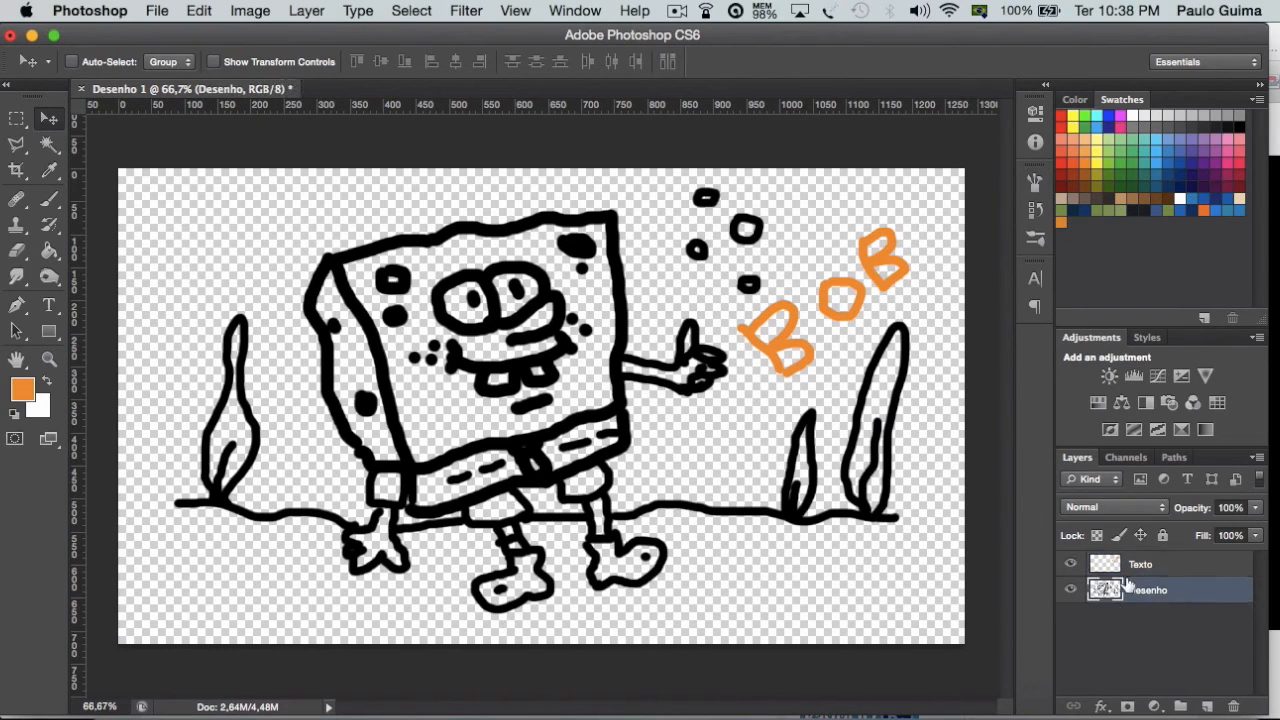
# Step: Move the Desenho layer's artwork slightly right and down, and reposition the Texto layer's BOB lettering clear of the hand and bubbles
pyautogui.moveTo(617, 425); pyautogui.dragTo(639, 437)
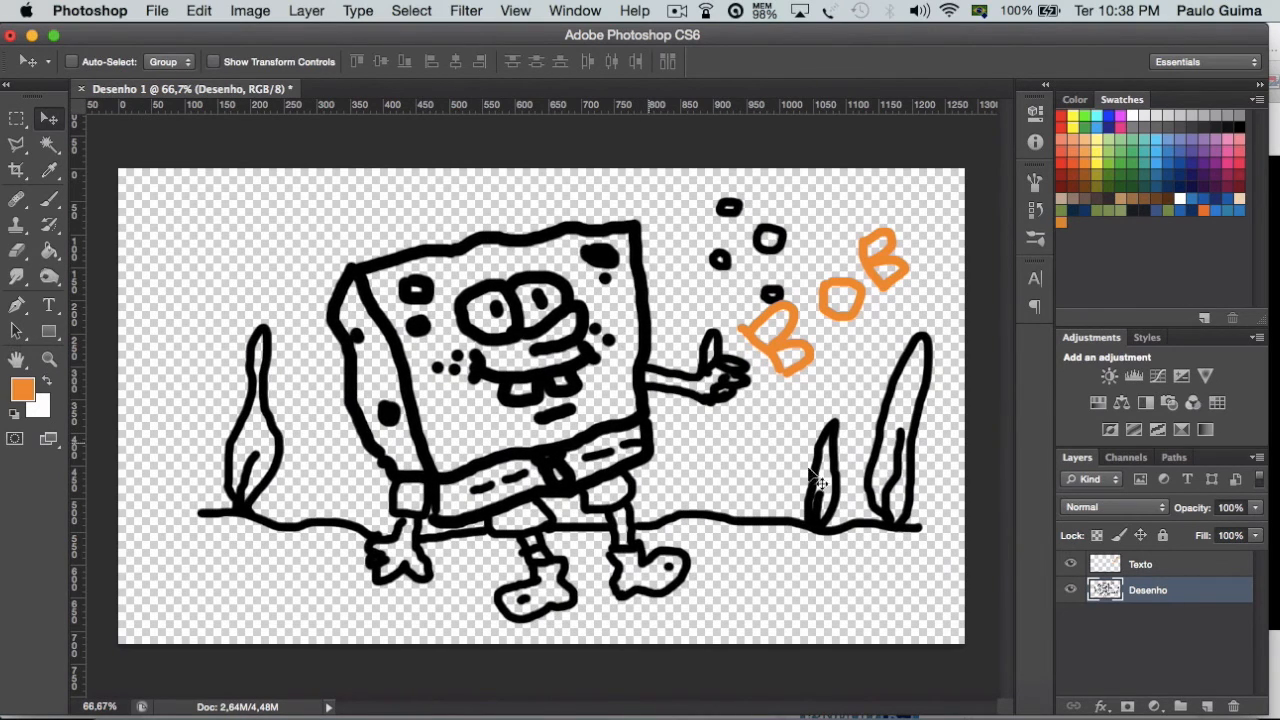
pyautogui.click(1145, 564)
pyautogui.moveTo(814, 350); pyautogui.dragTo(805, 392)
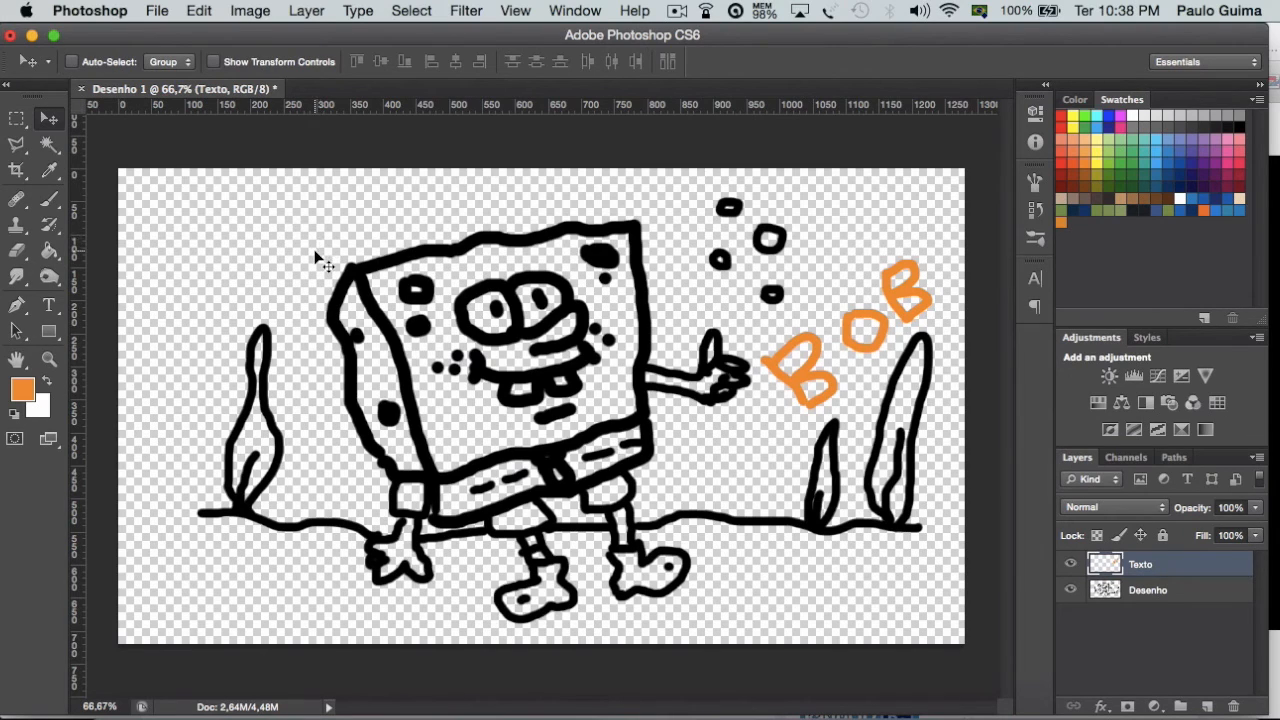
# Step: Start saving the document in the Aula Photoshop folder and name the file desenhobob.psd
pyautogui.click(160, 11)
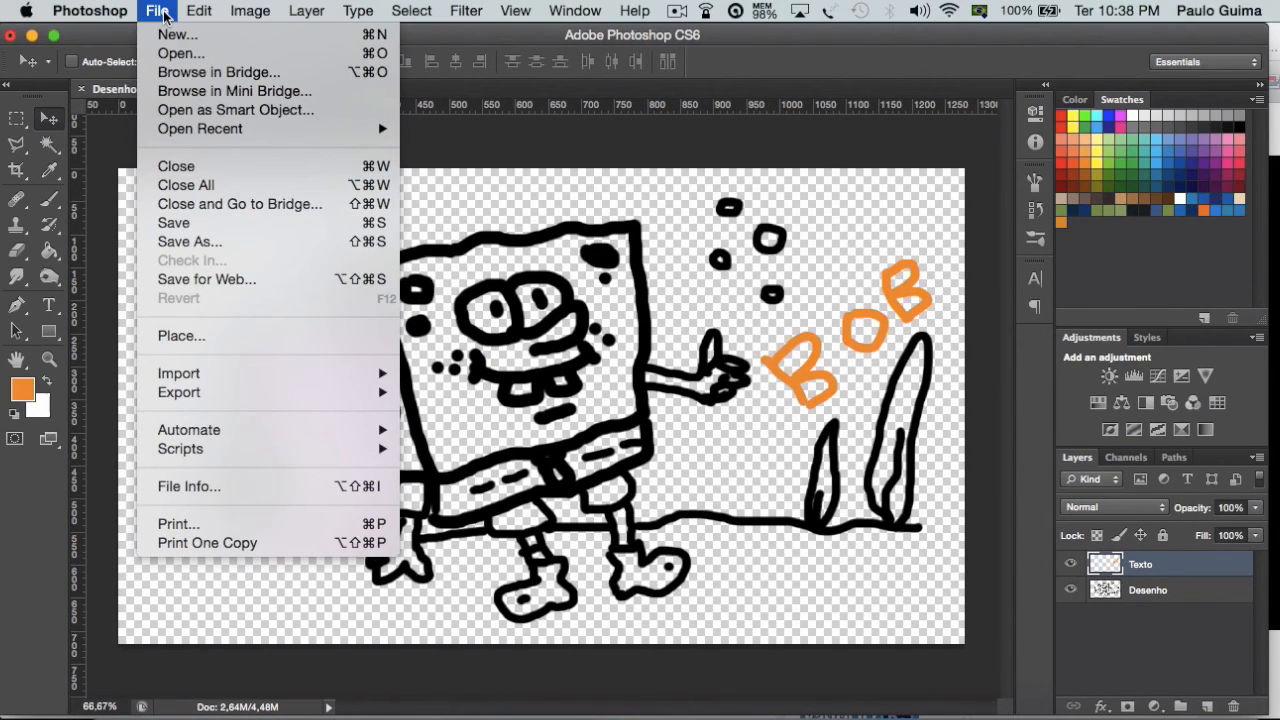
pyautogui.click(177, 224)
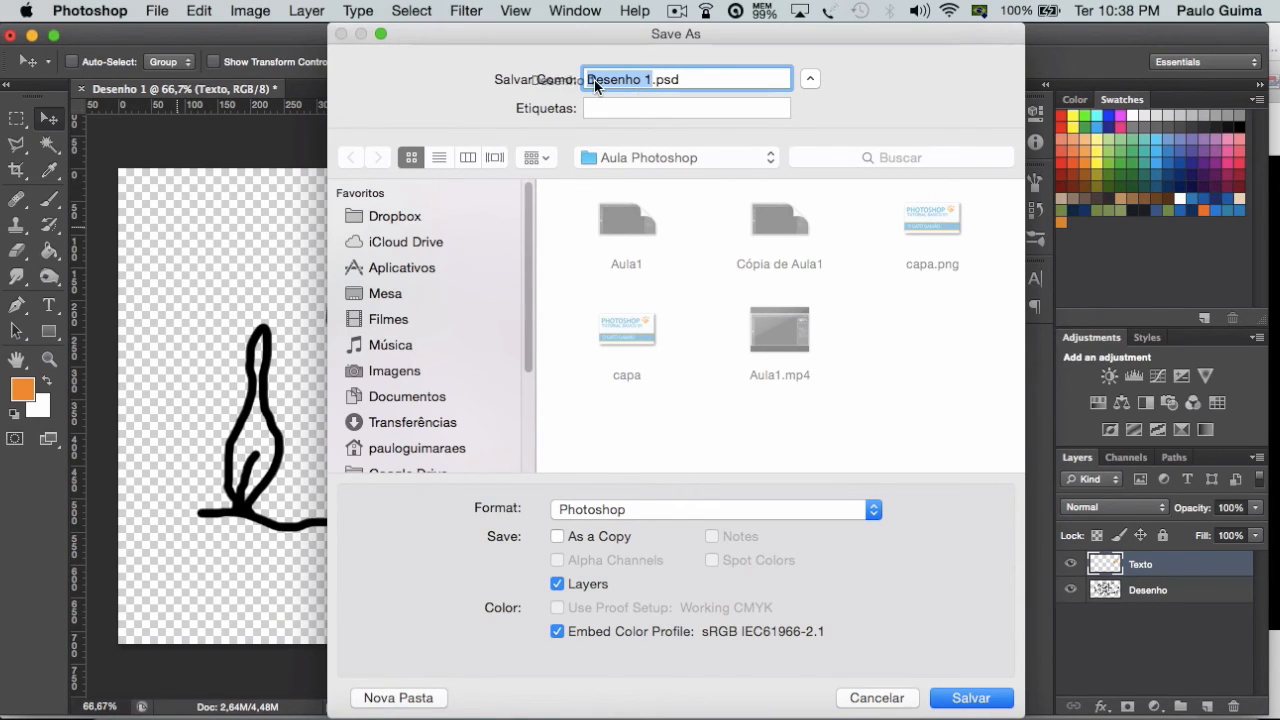
pyautogui.click(648, 80)
pyautogui.tripleClick(653, 78)
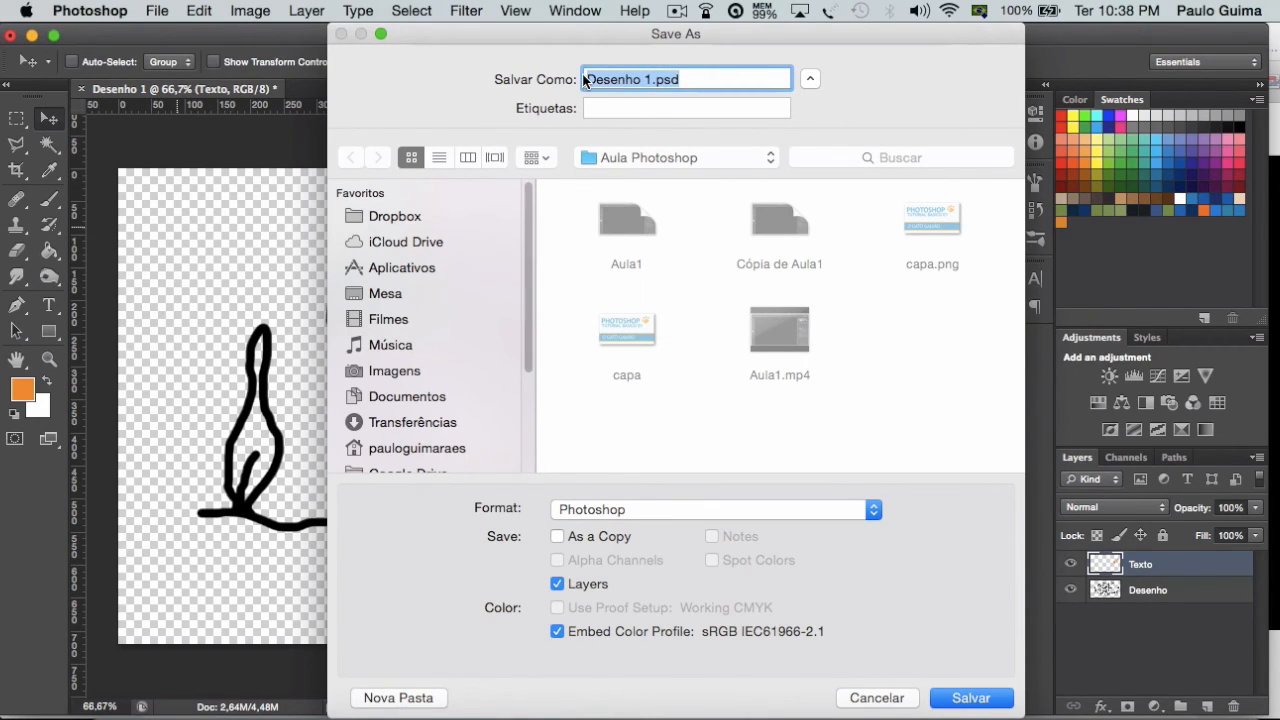
pyautogui.moveTo(648, 80); pyautogui.dragTo(562, 76)
pyautogui.write('desenho')
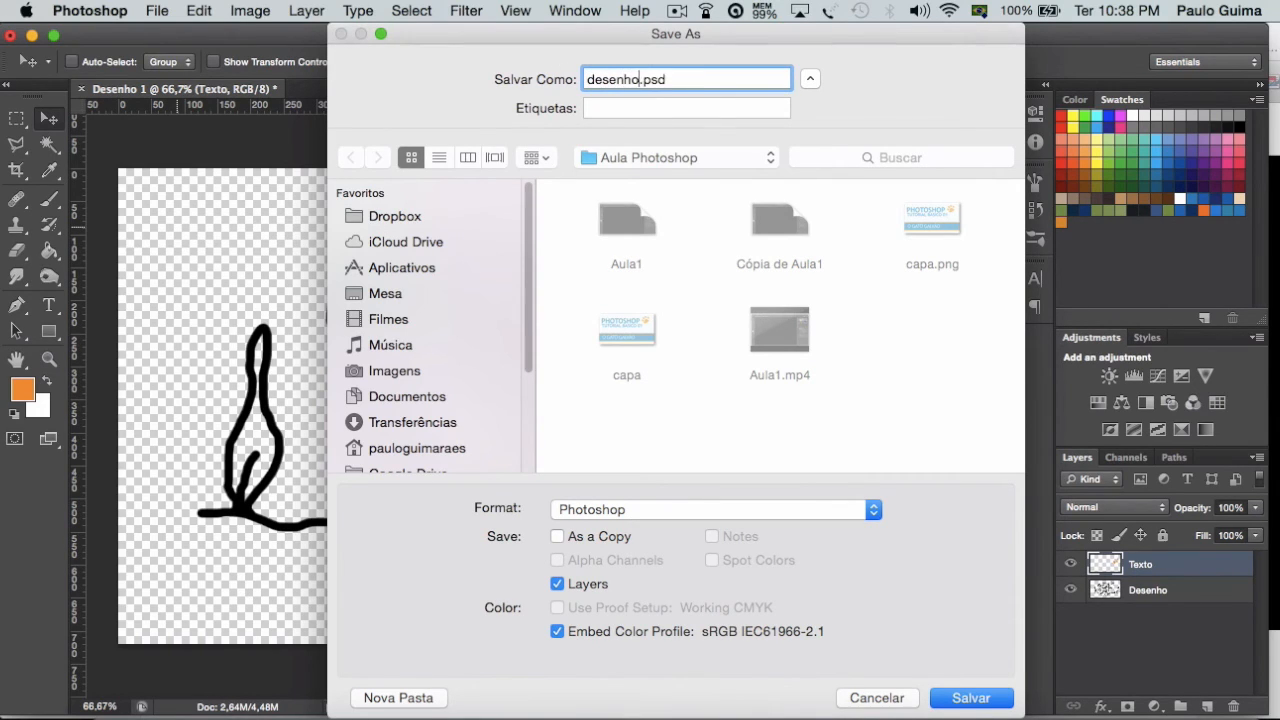
pyautogui.write('bob')
# Step: Keep the Photoshop format with layers and save the file with Maximize Compatibility enabled
pyautogui.click(595, 509)
pyautogui.click(595, 509)
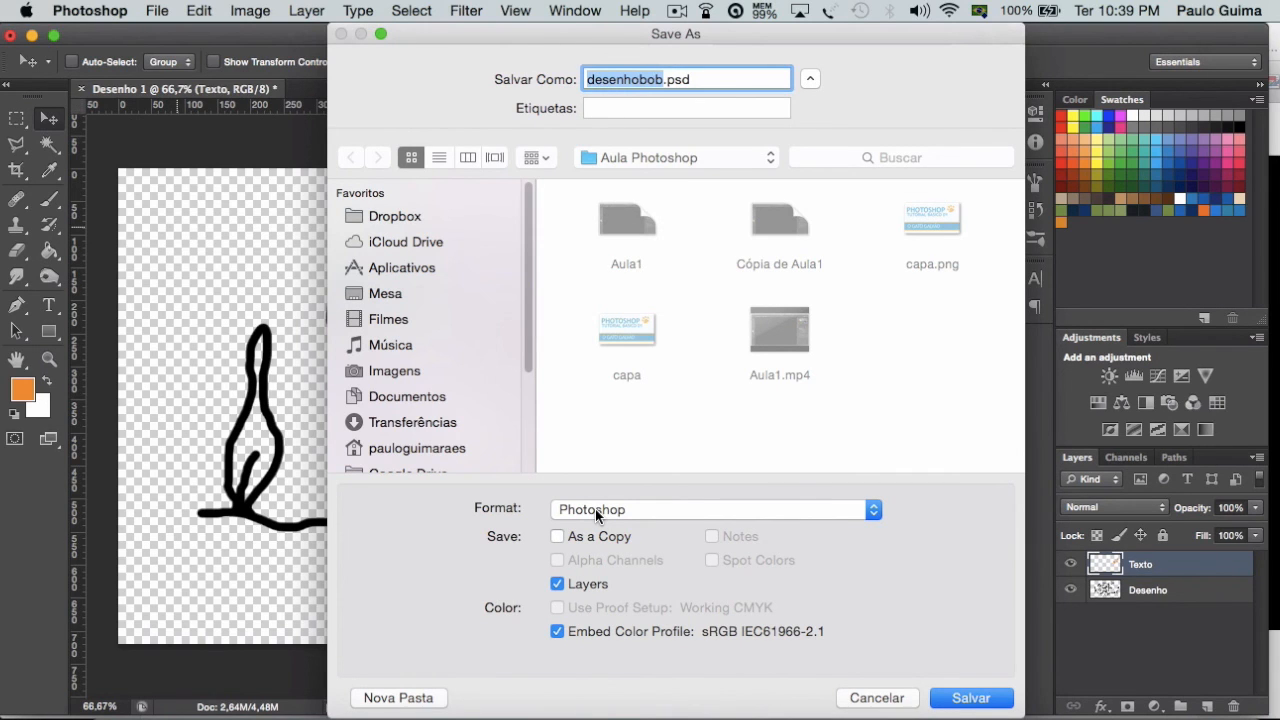
pyautogui.click(957, 700)
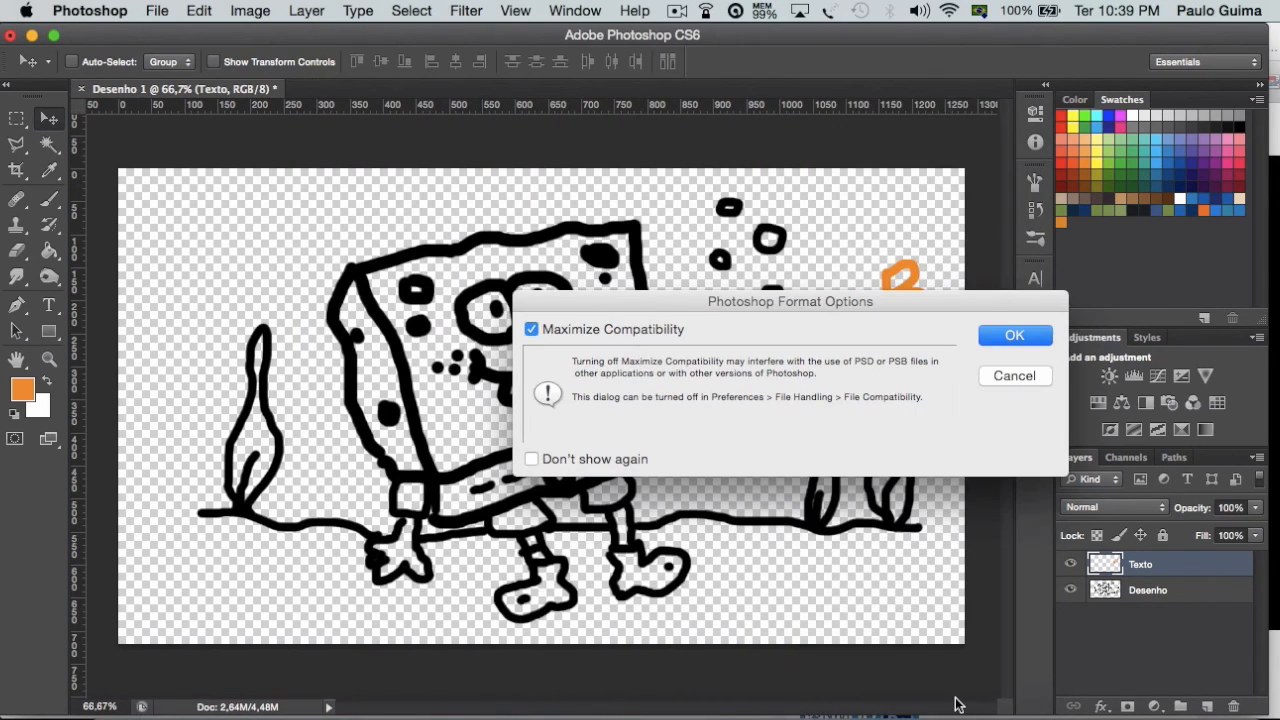
pyautogui.click(998, 334)
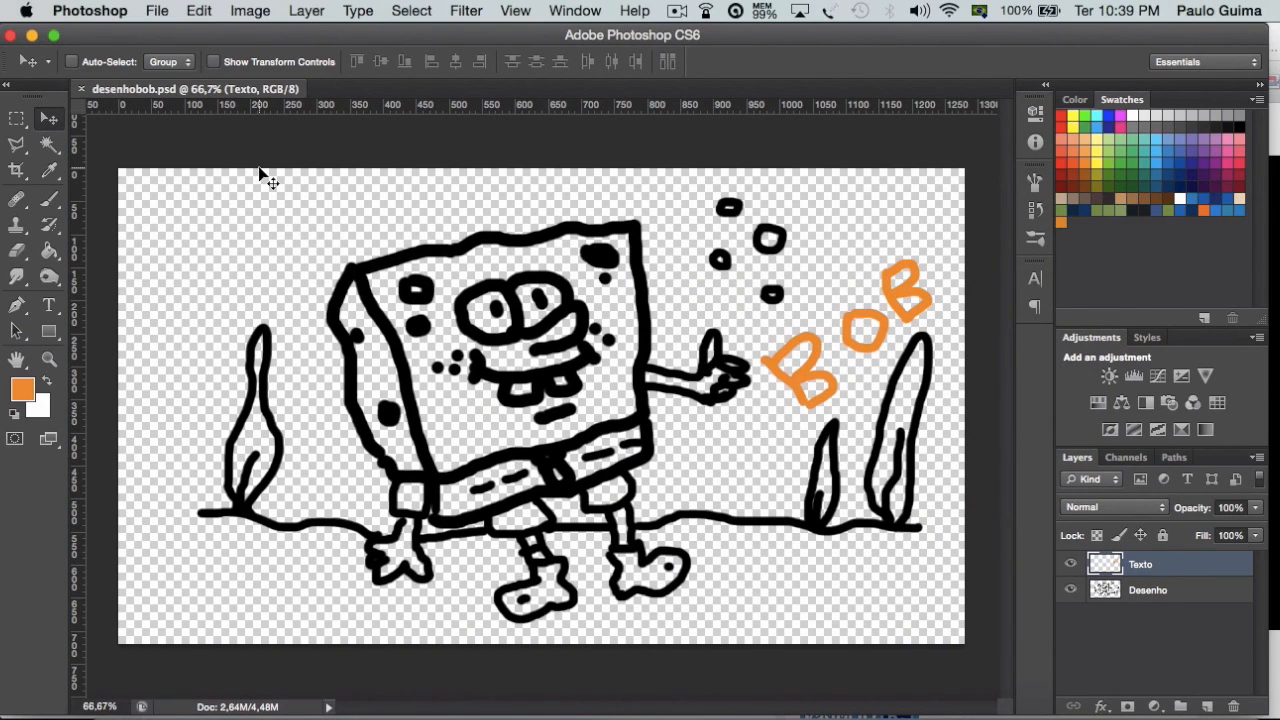